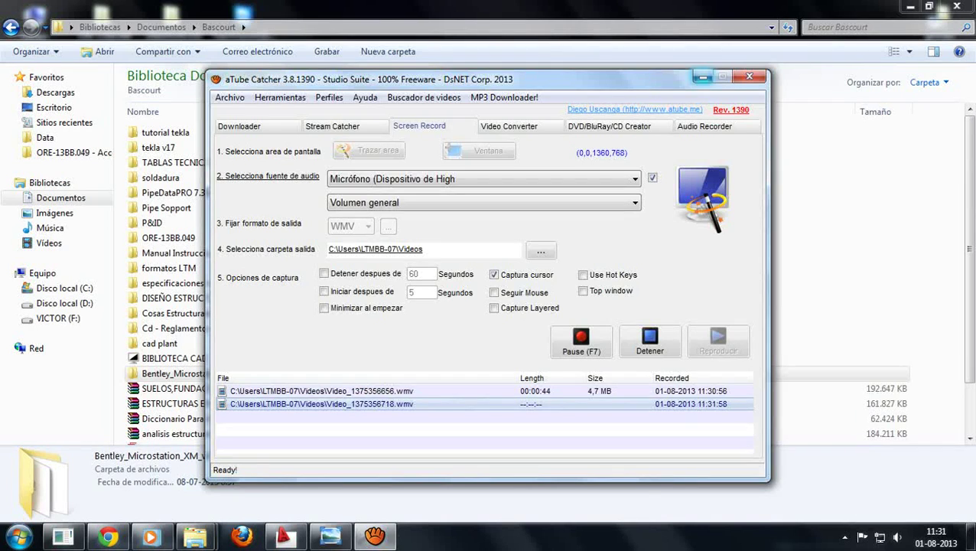
- Open the Bentley_Microstation_XM_v08.09.043.44 folder and run the ms_userguide_v8_1 self-extractor
click(703, 77)
double_click(163, 380)
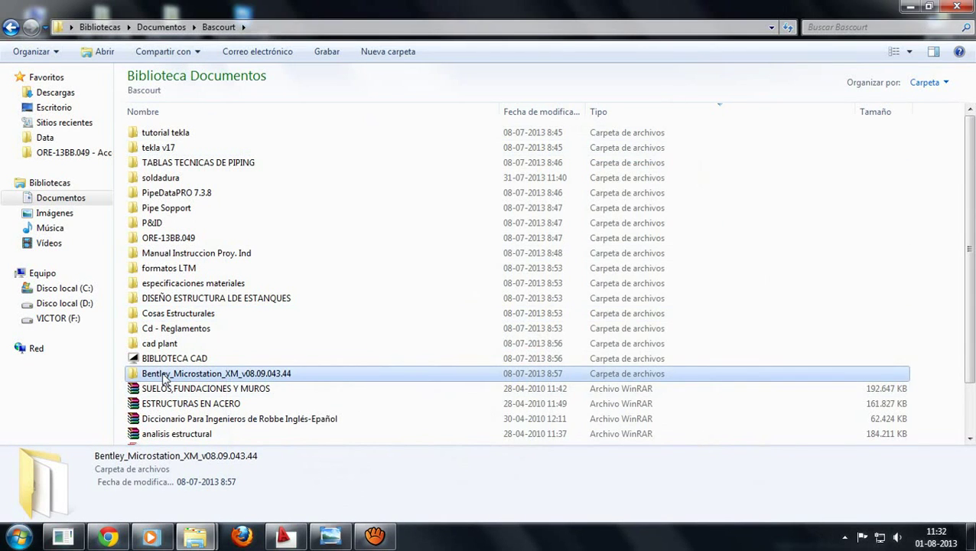
click(164, 346)
double_click(164, 344)
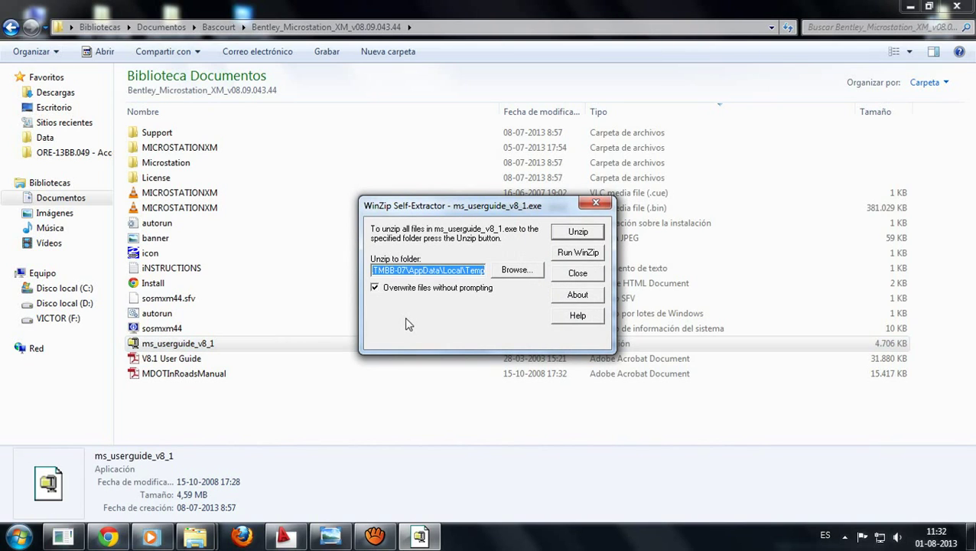
- Unzip V8.1 User Guide.pdf to the default Temp folder, then relaunch ms_userguide_v8_1
click(566, 234)
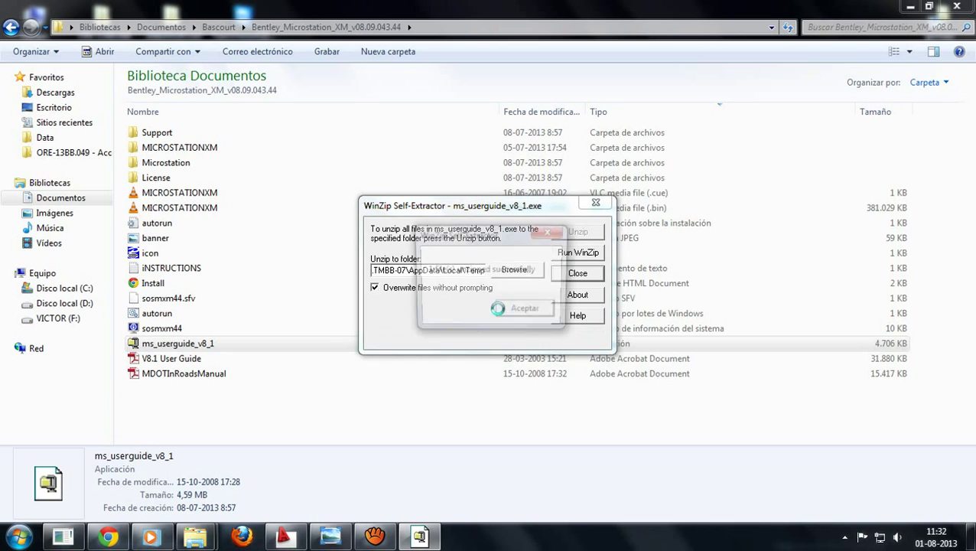
click(524, 313)
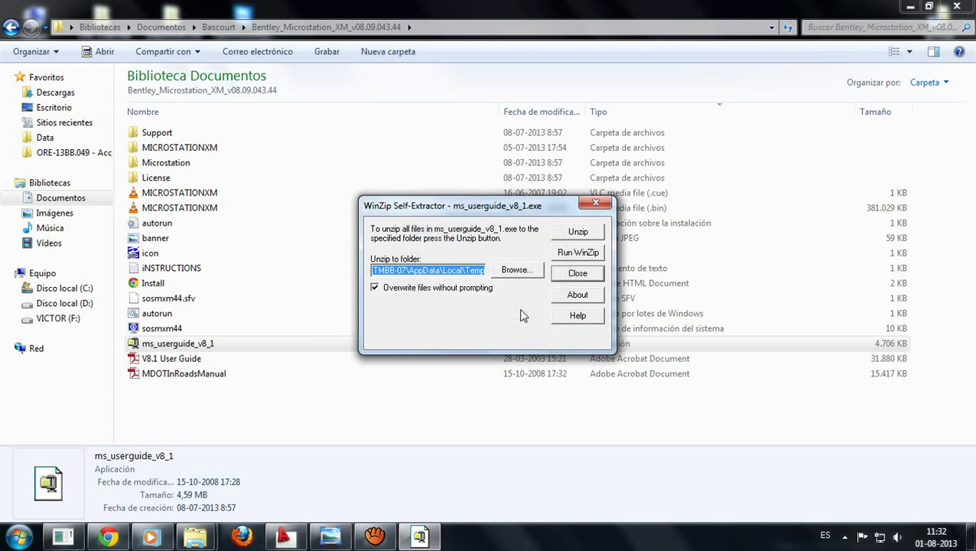
click(570, 277)
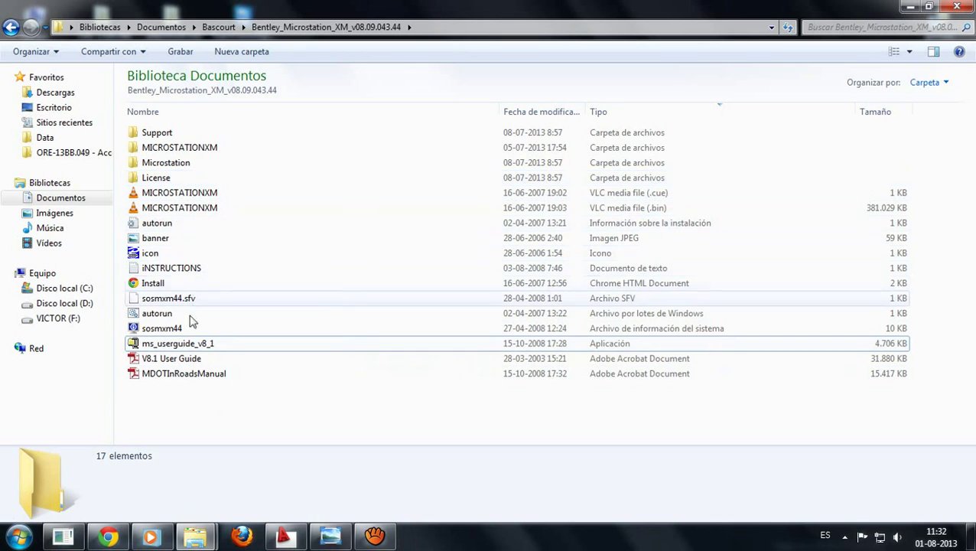
double_click(184, 346)
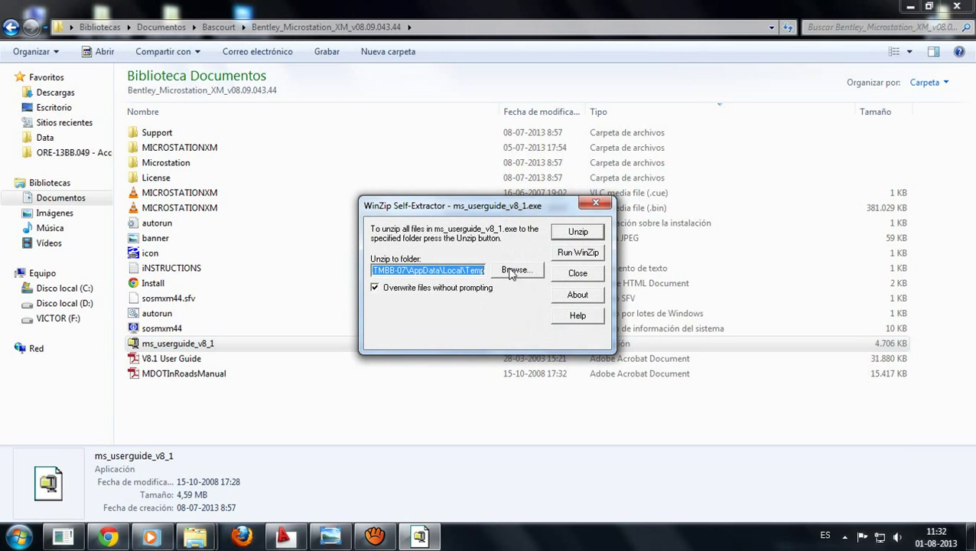
- Browse the extraction folder tree to Bibliotecas > Documentos > Mis documentos > Bascourt
click(511, 272)
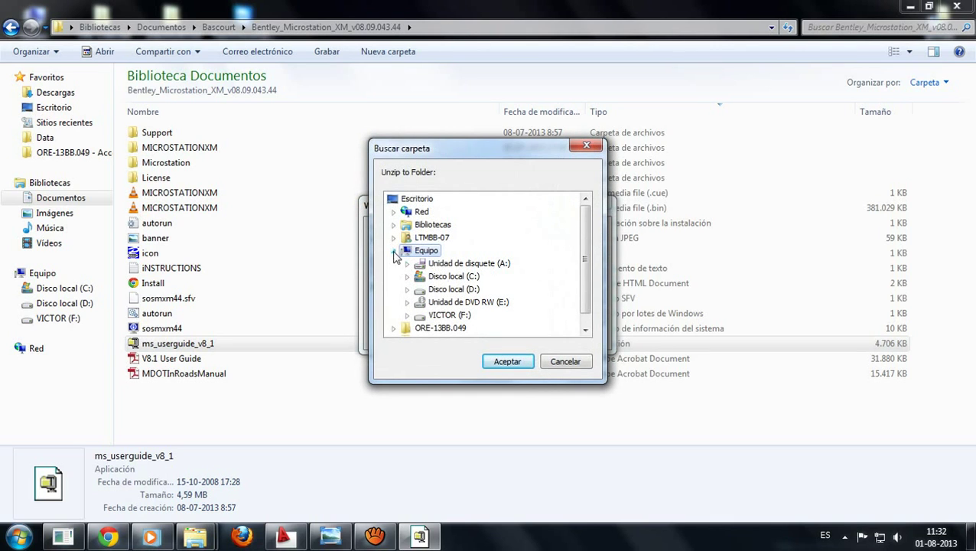
click(393, 251)
click(393, 225)
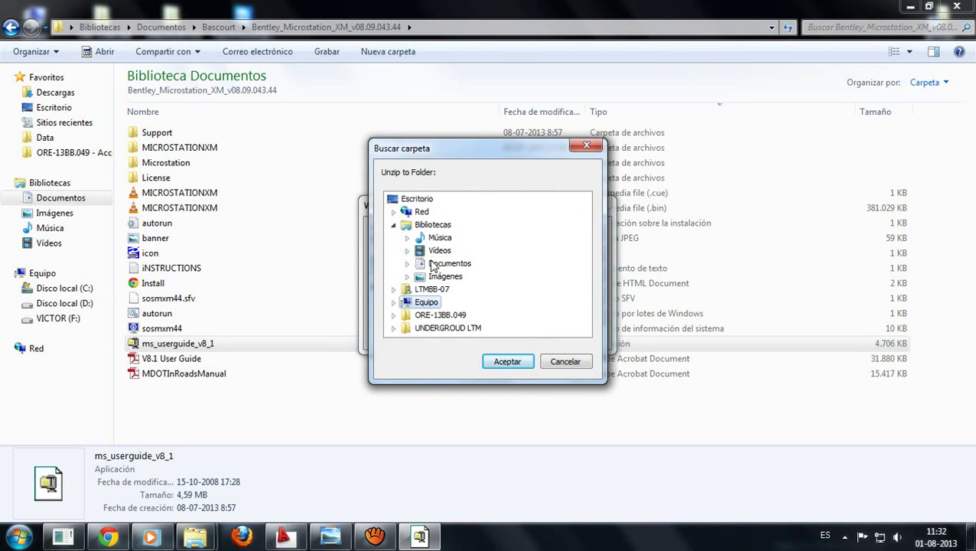
click(419, 263)
click(407, 263)
click(436, 279)
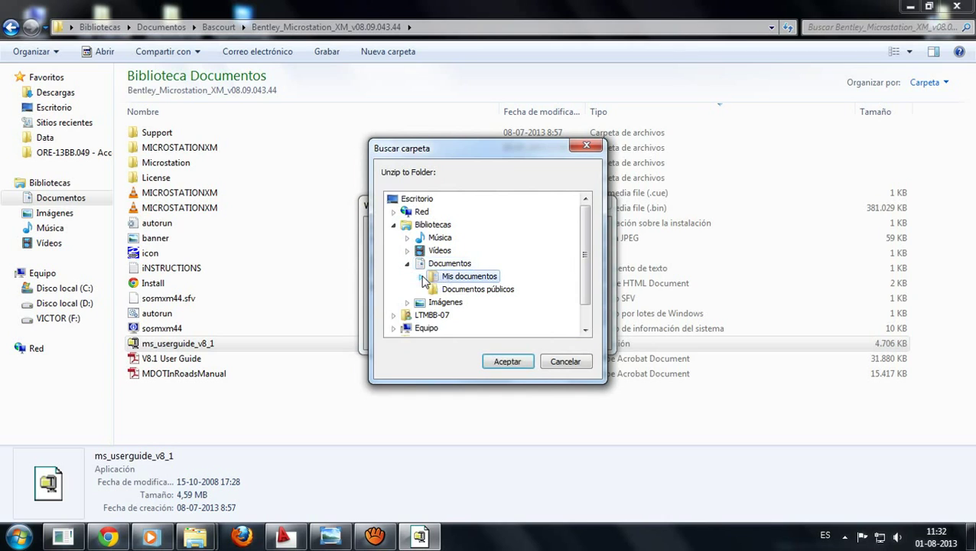
click(420, 277)
click(471, 276)
click(434, 276)
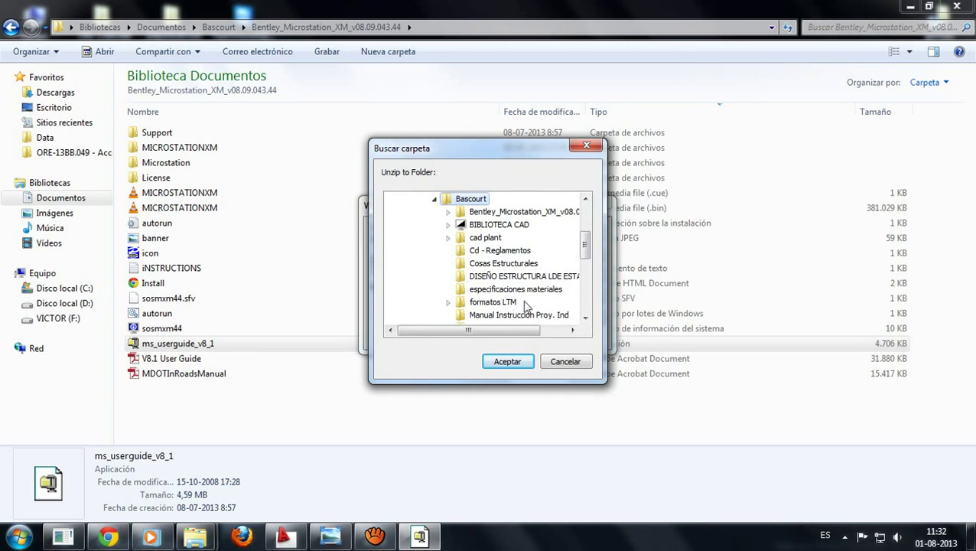
- Choose Bentley_Microstation_XM_v08.09.043.44 under Bascourt as the unzip destination
mouse_move(589, 247)
mouse_down()
mouse_move(589, 275)
mouse_move(589, 267)
mouse_up()
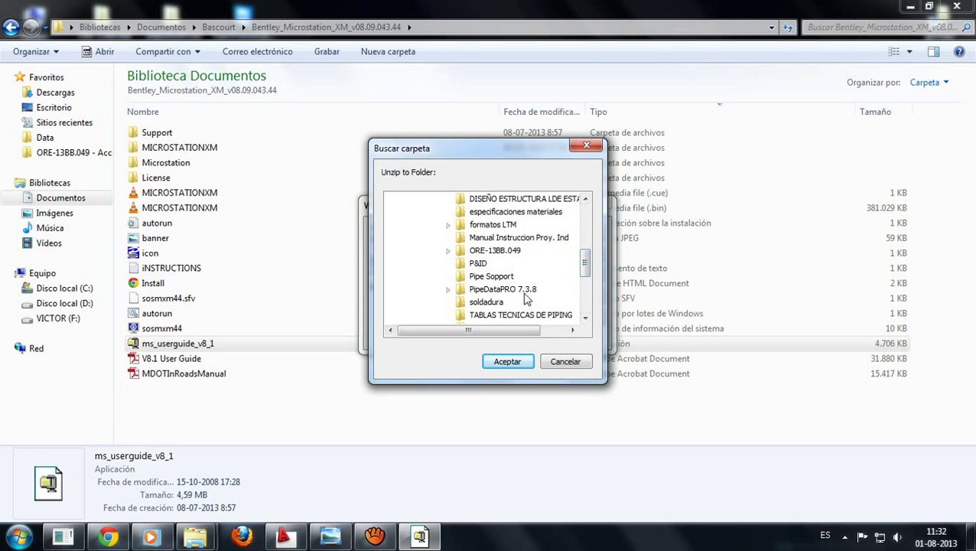
drag(585, 258, 586, 235)
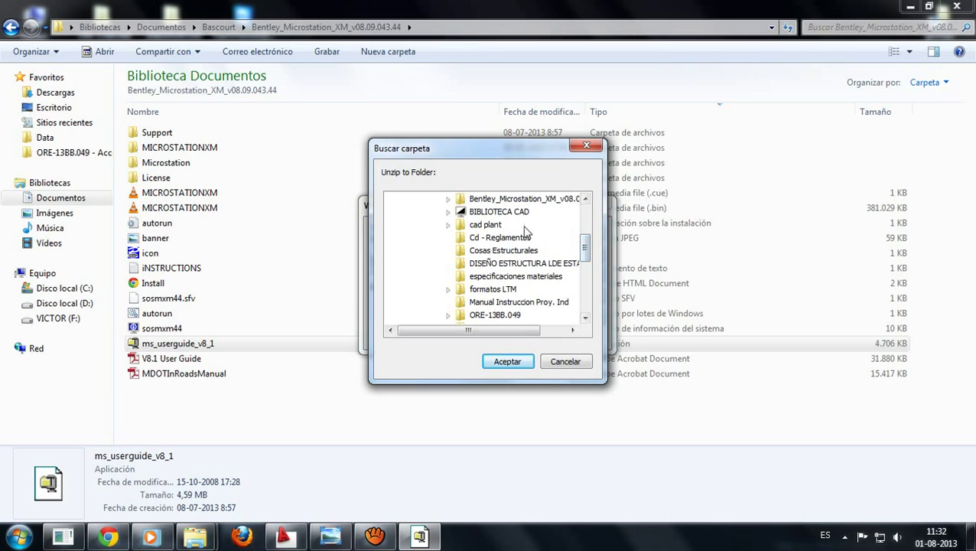
click(585, 318)
click(585, 318)
click(585, 318)
click(585, 318)
click(585, 318)
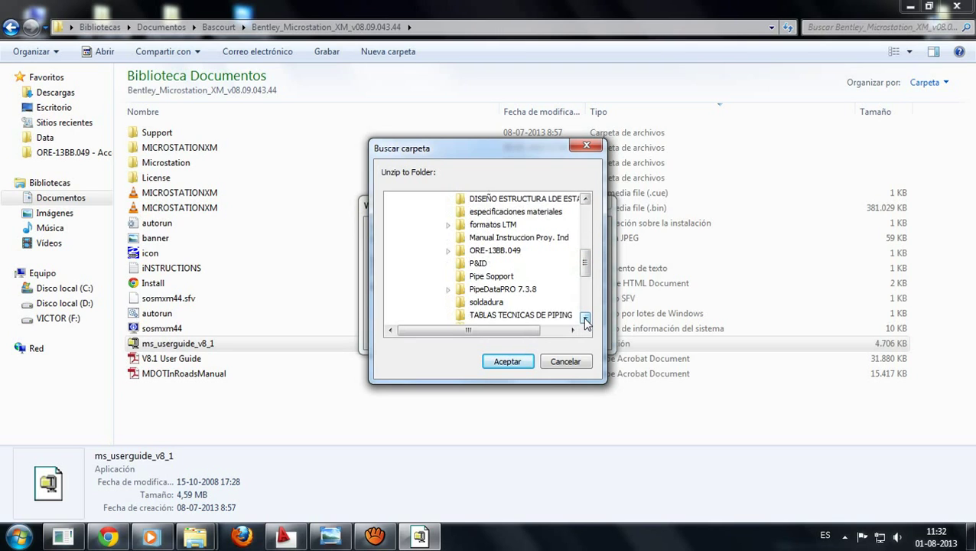
click(585, 318)
click(586, 318)
click(585, 319)
click(585, 318)
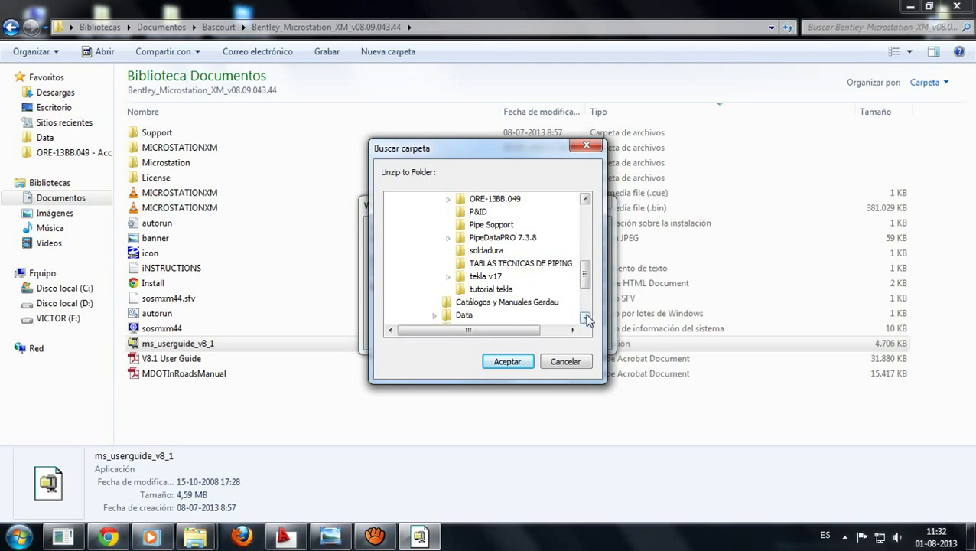
click(585, 199)
click(586, 199)
click(585, 199)
click(585, 198)
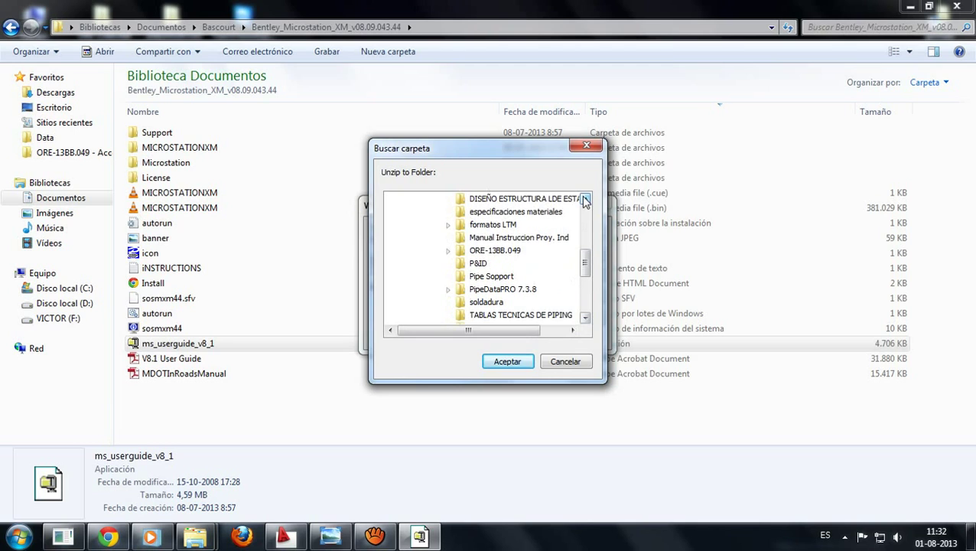
click(586, 199)
click(585, 198)
click(585, 198)
click(585, 199)
click(585, 199)
click(585, 199)
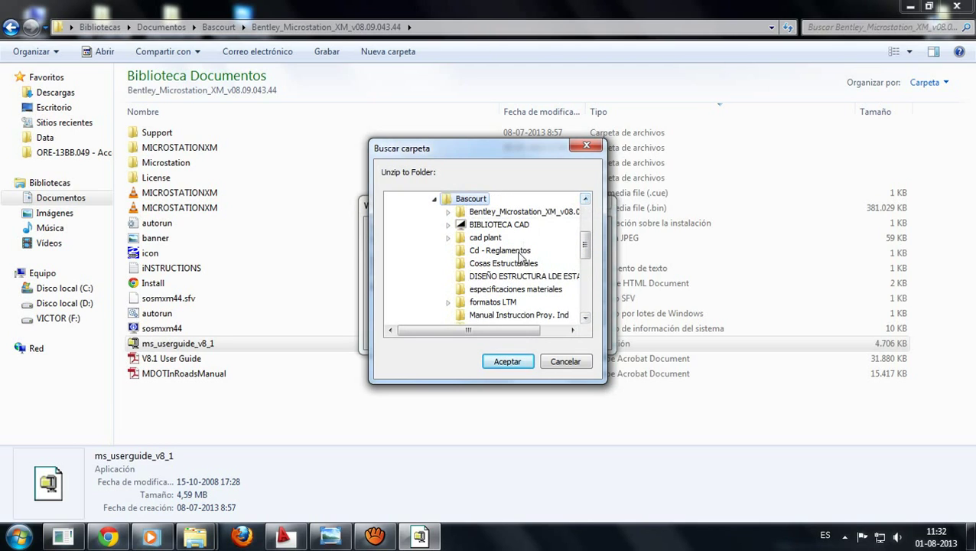
drag(507, 331, 546, 331)
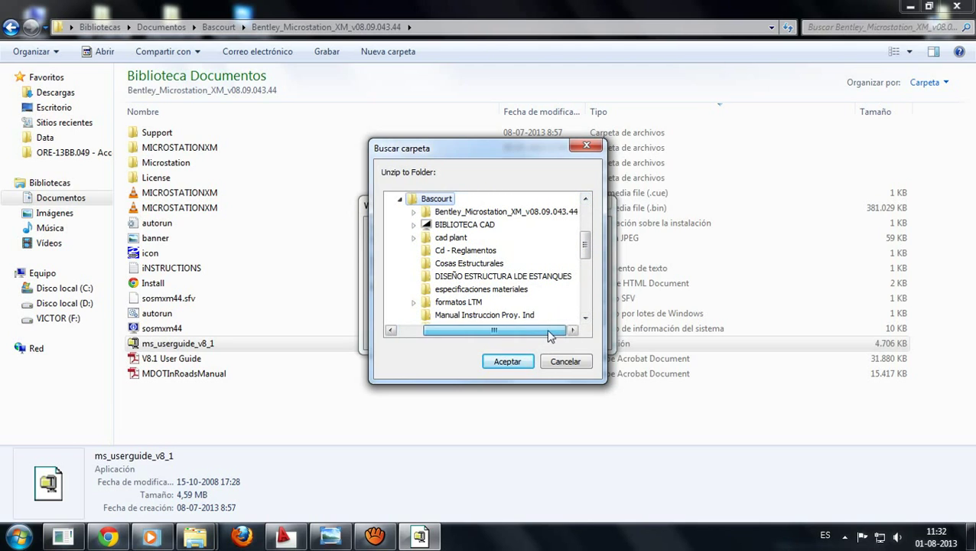
click(484, 213)
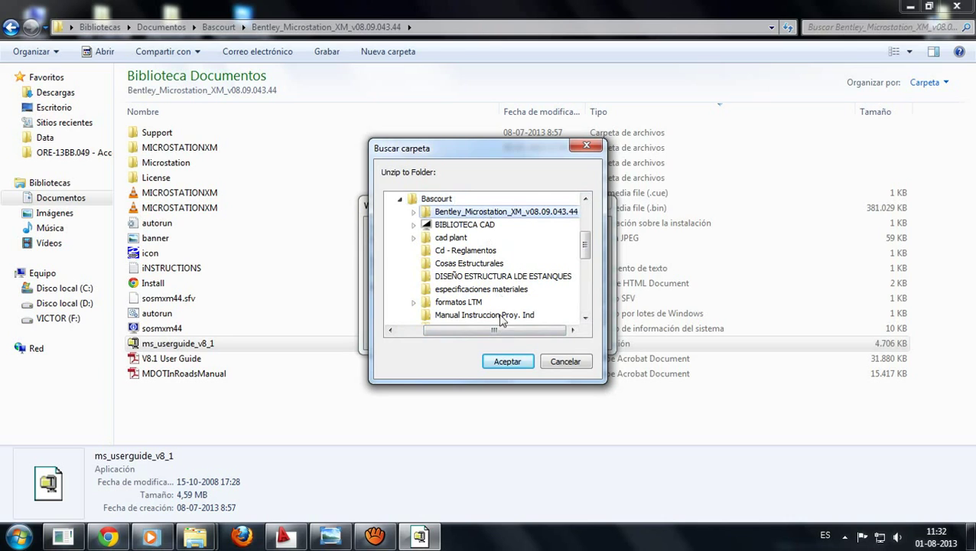
click(507, 361)
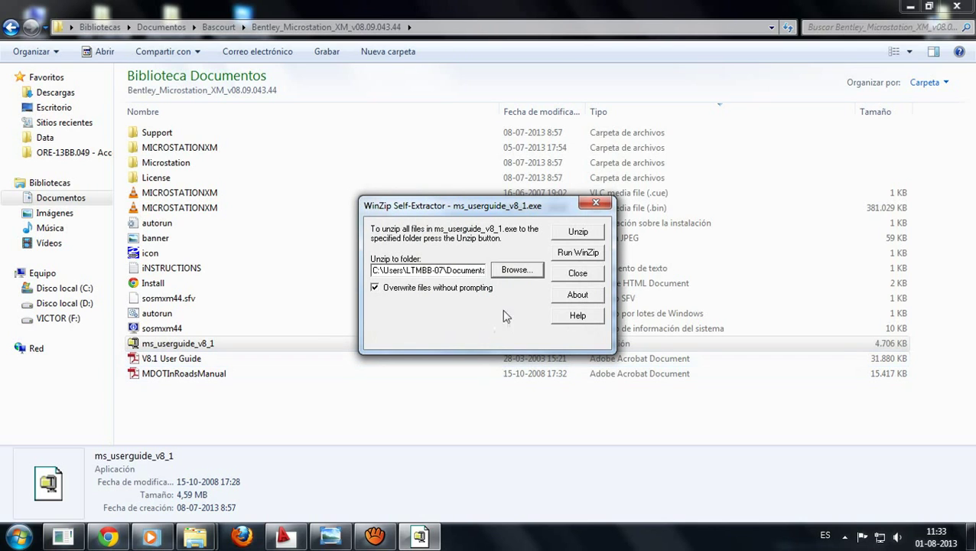
- Unzip the user guide into that folder and close the extractor
click(575, 234)
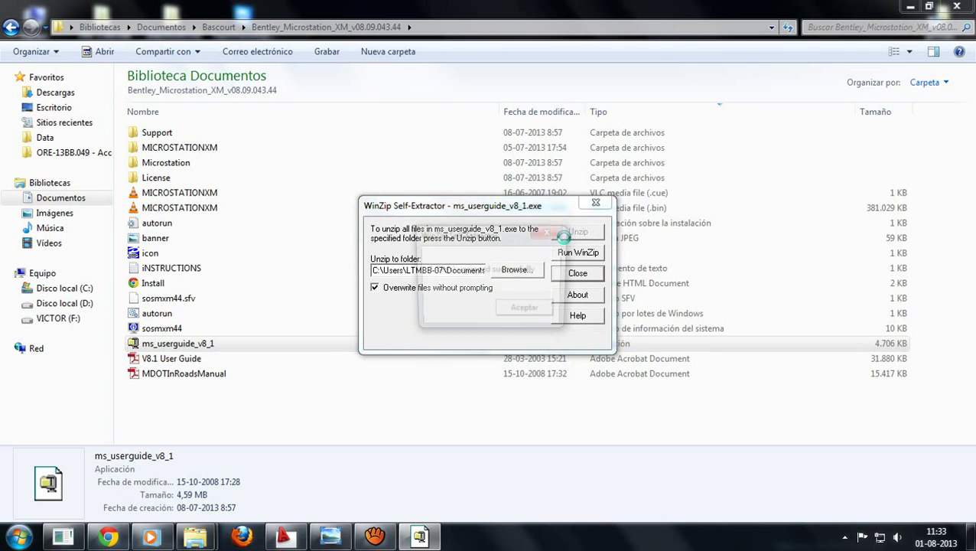
click(528, 311)
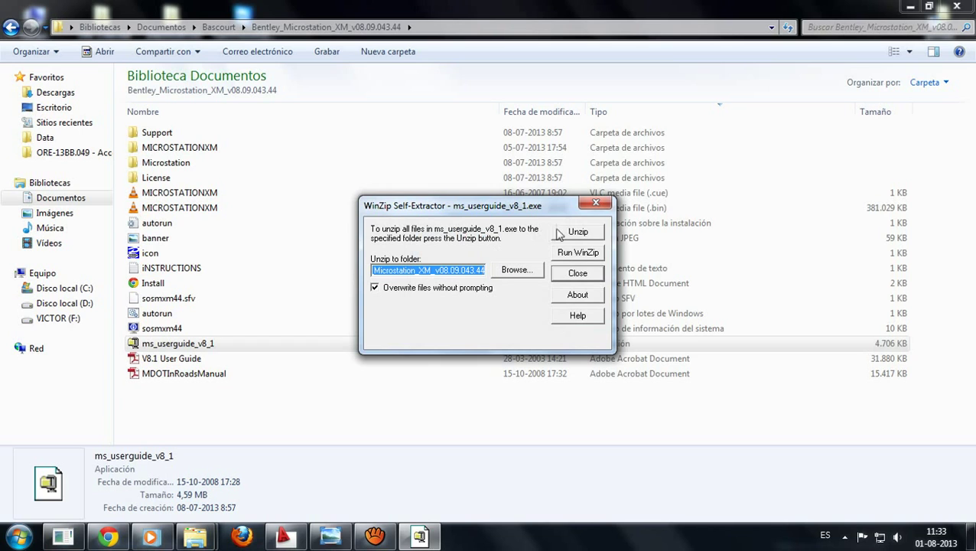
click(596, 203)
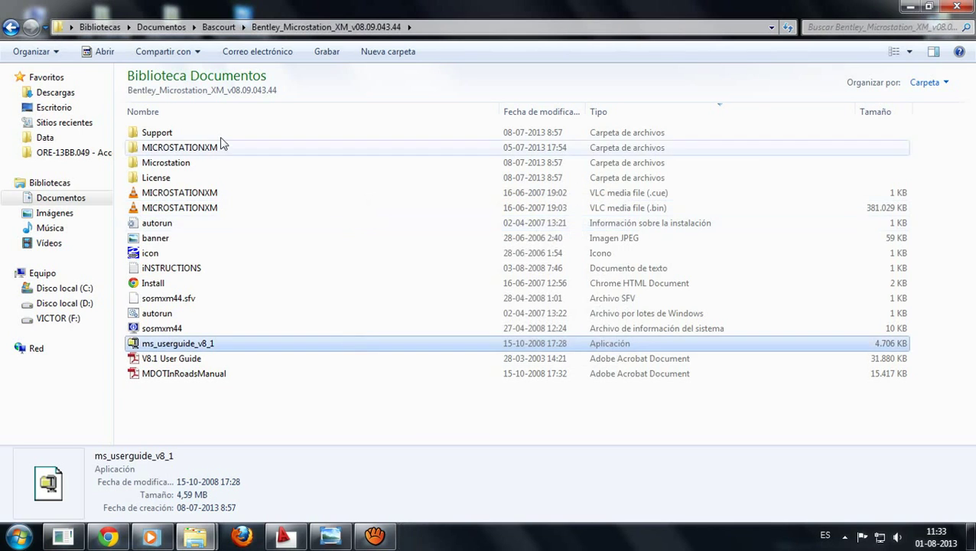
- Open the Support folder and launch the msspp08090401en Prerequisite Pack installer
double_click(186, 135)
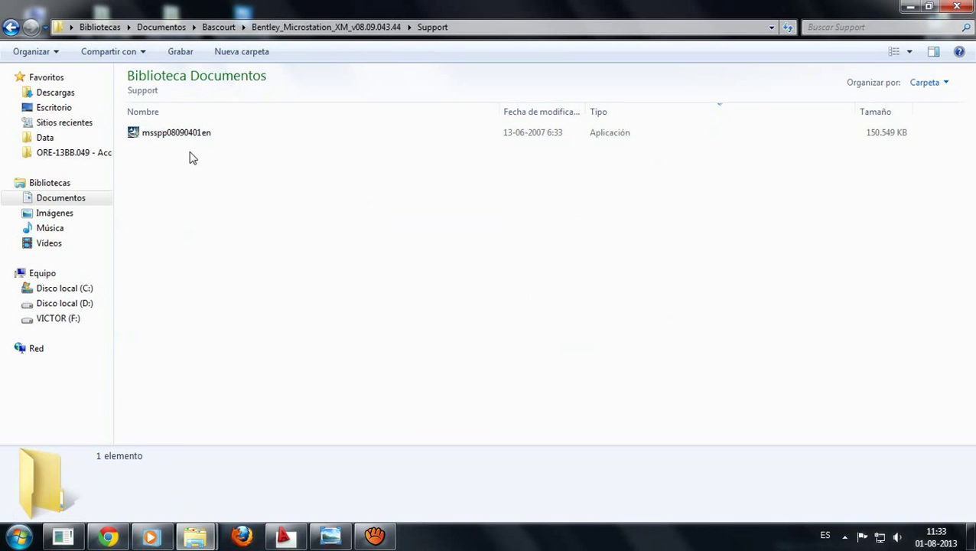
double_click(175, 132)
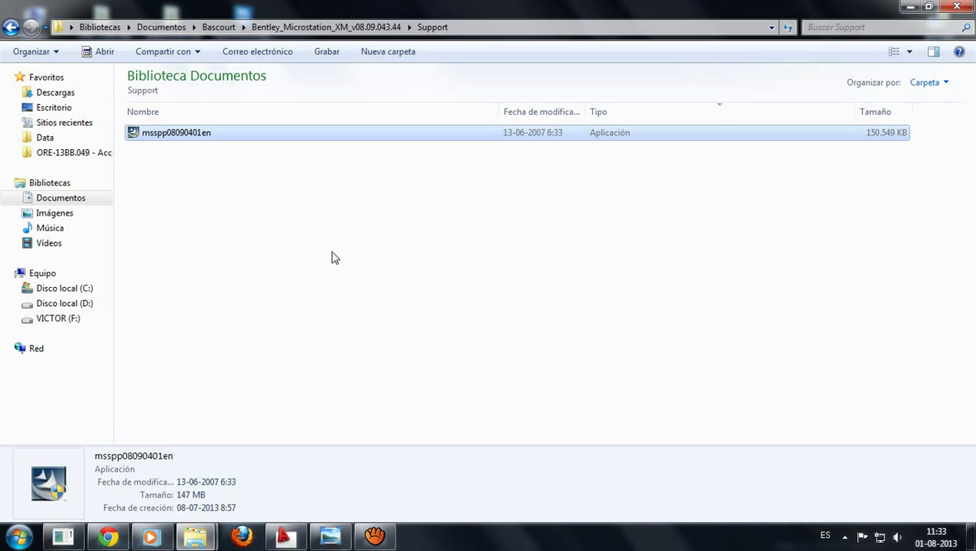
click(363, 153)
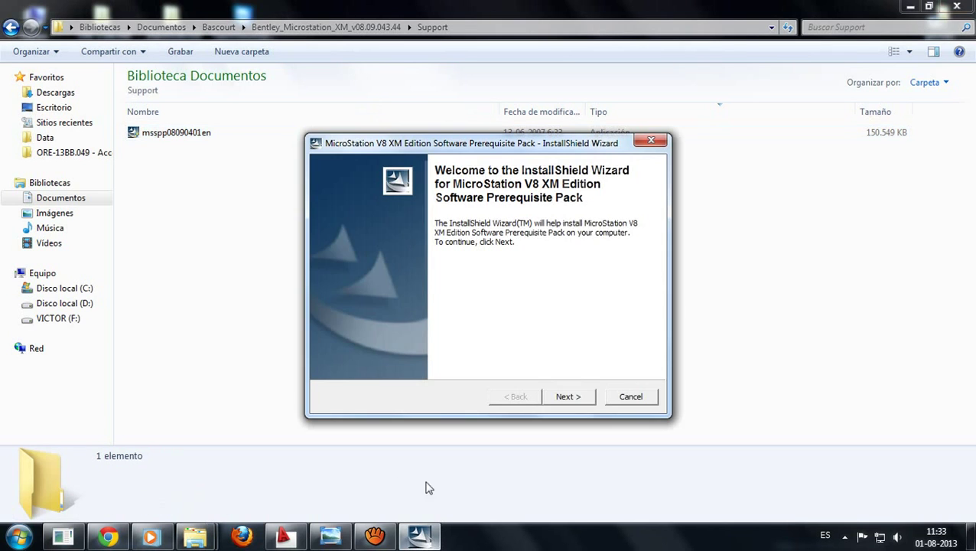
- Extract the Prerequisite Pack to C:\BentleyDownloads\msspp08090401en, then return to the Bentley folder
key(Return)
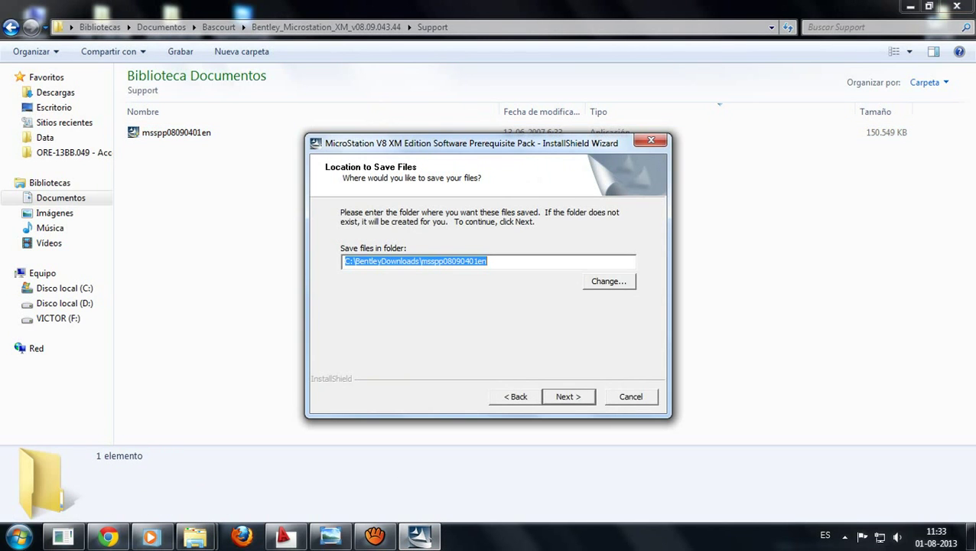
key(Return)
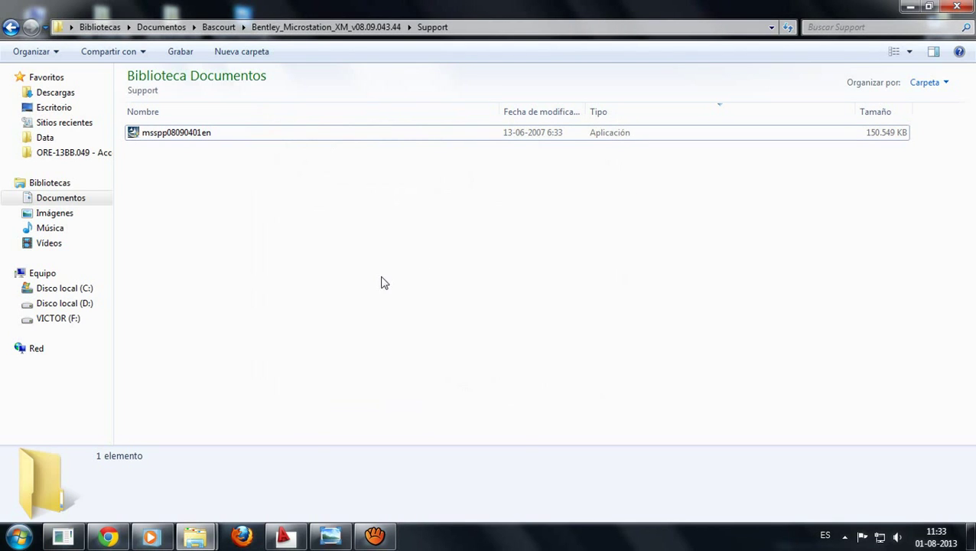
click(344, 32)
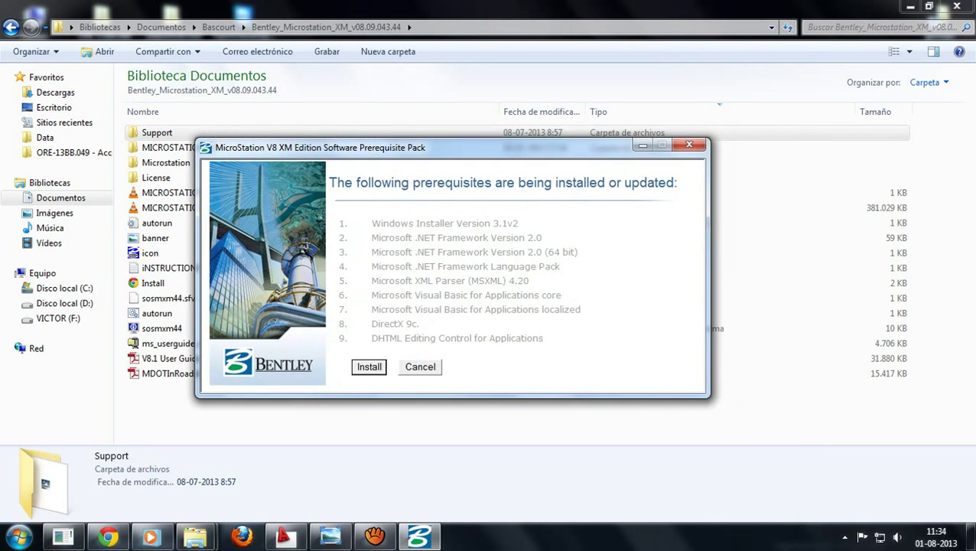
- Bring the Prerequisite Pack forward and start installing the nine listed prerequisites
click(910, 9)
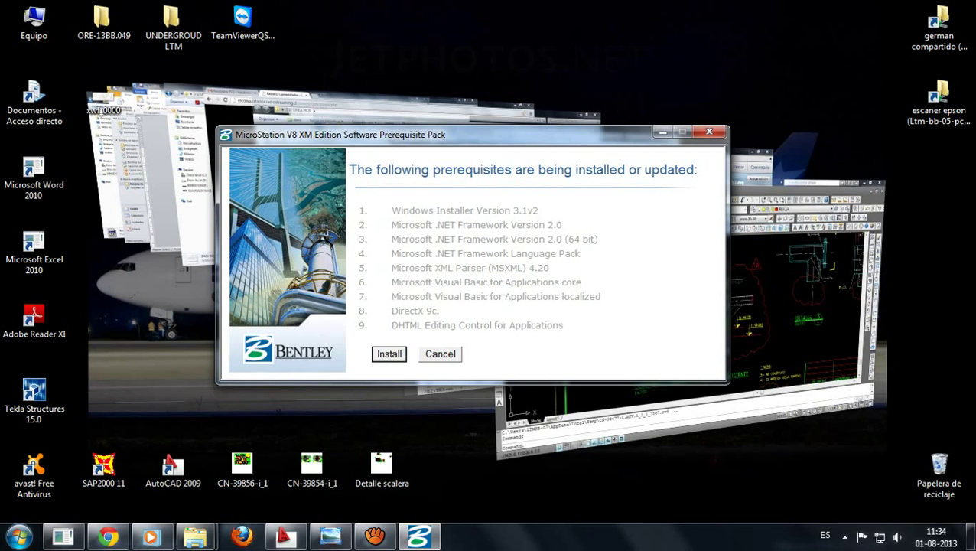
mouse_move(418, 536)
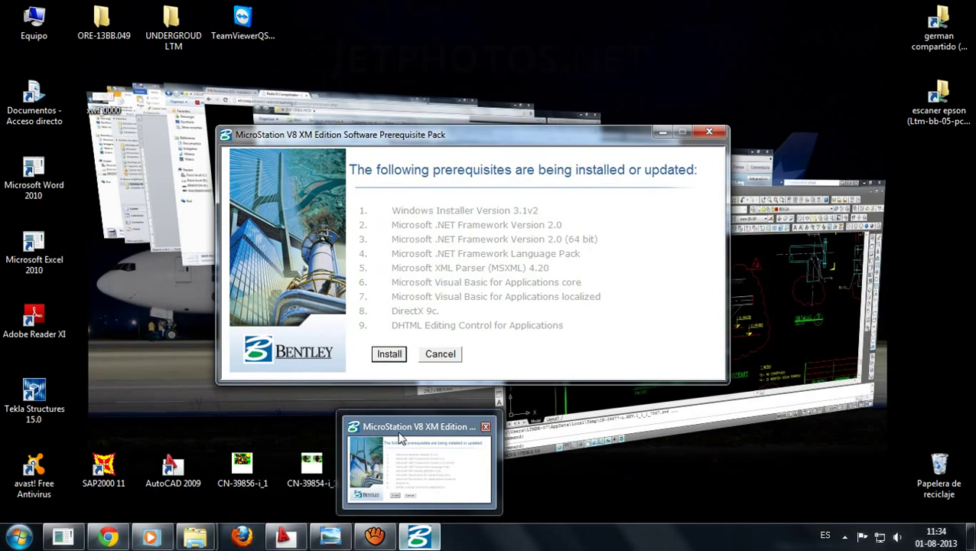
click(283, 536)
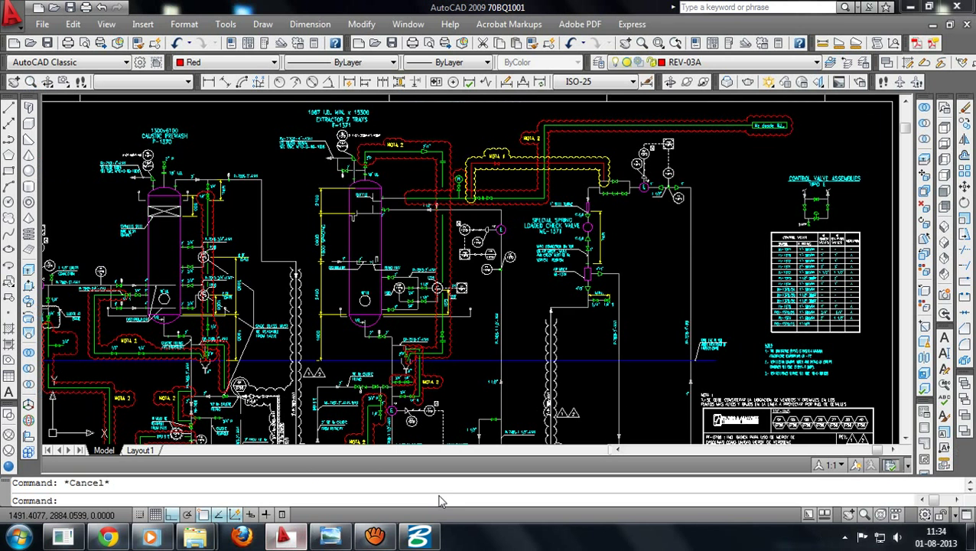
click(418, 537)
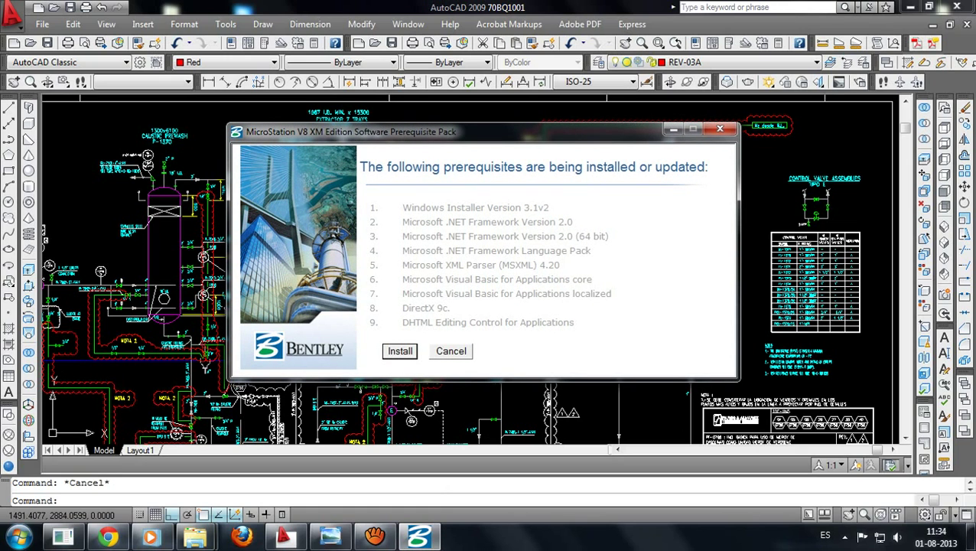
key(Return)
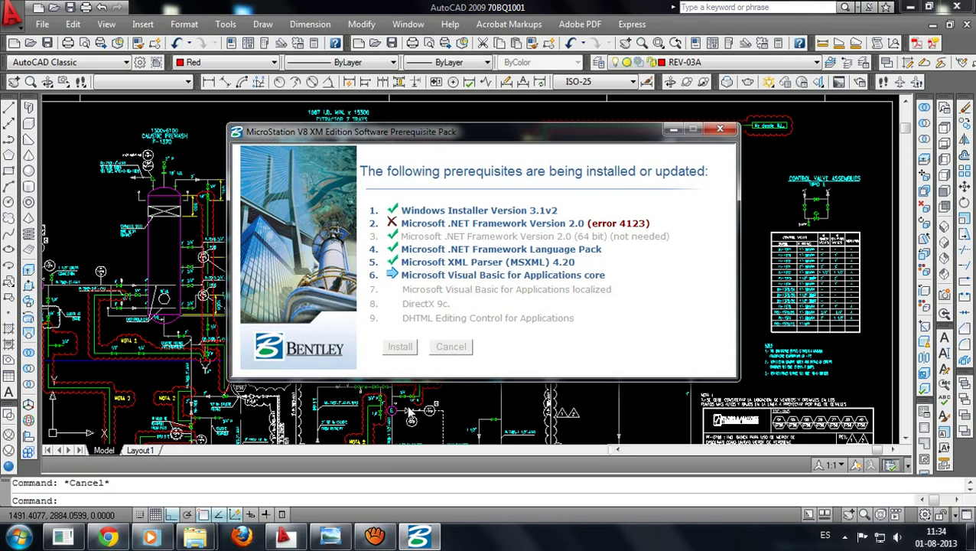
click(844, 536)
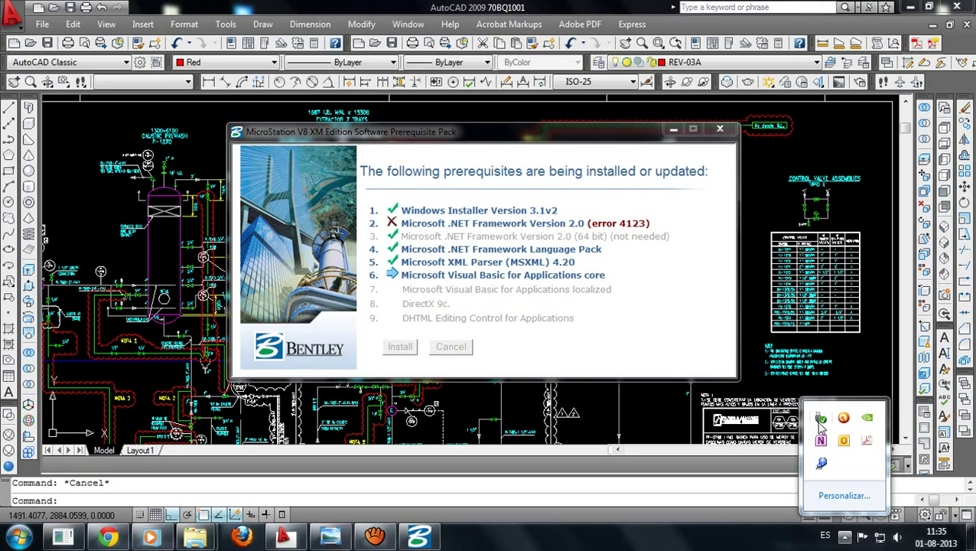
- Open and close Devices and Printers, and dismiss the removable drive eject options
double_click(820, 422)
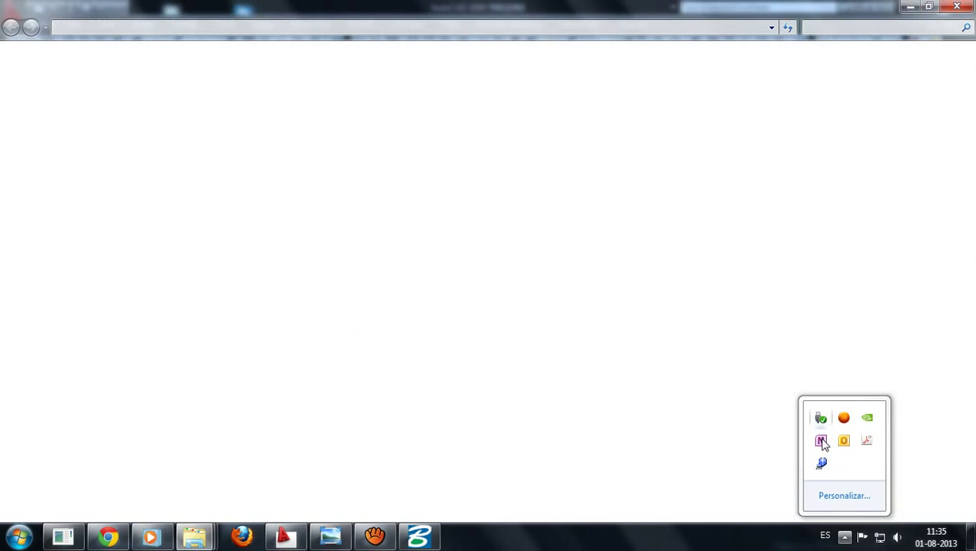
click(965, 6)
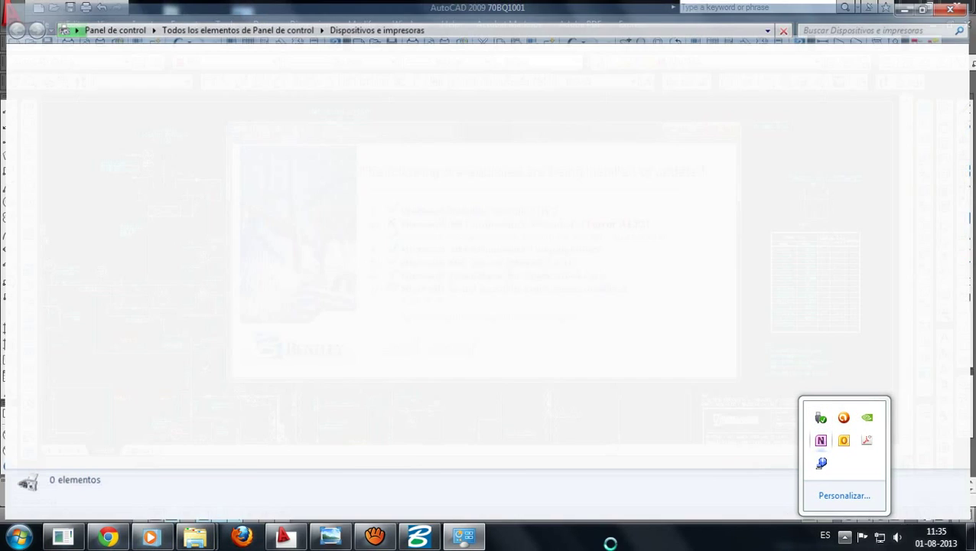
click(820, 416)
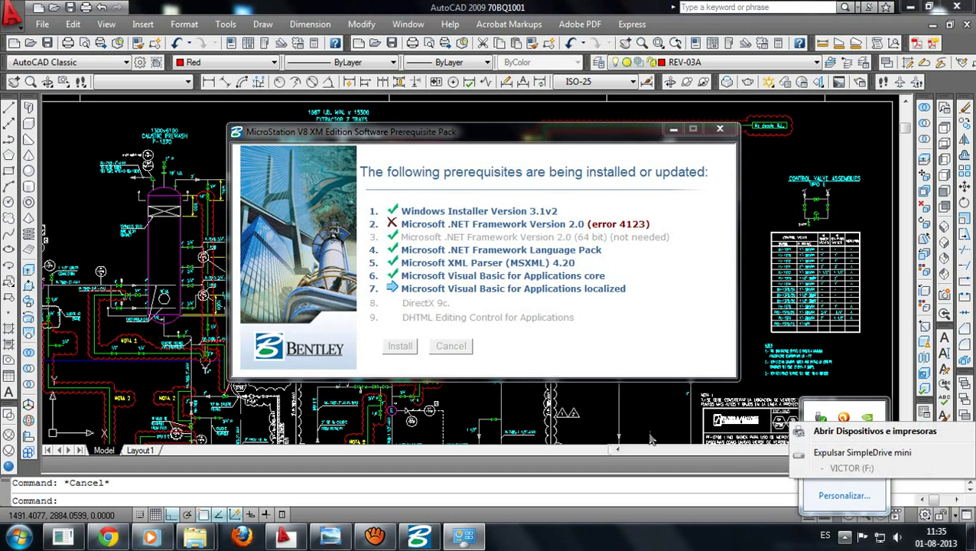
click(830, 455)
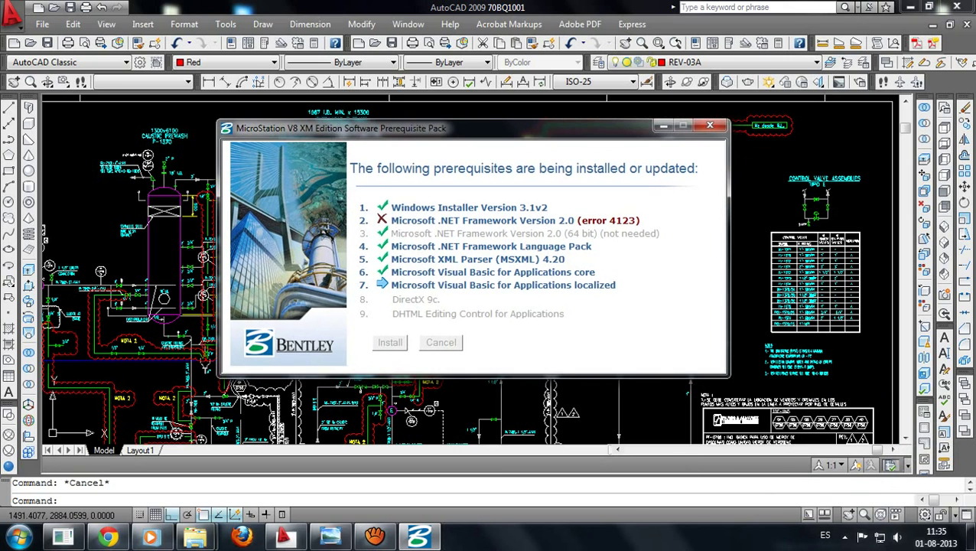
- Cycle through the open windows with Win+Tab while the VBA prerequisites install
key(super+Tab)
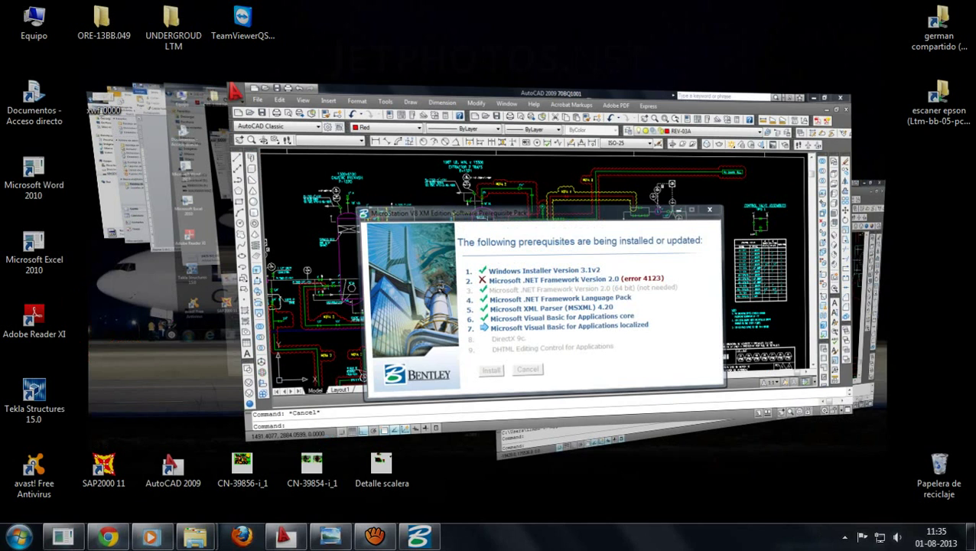
key(super+Tab)
key(super+Tab)
key(super+Tab)
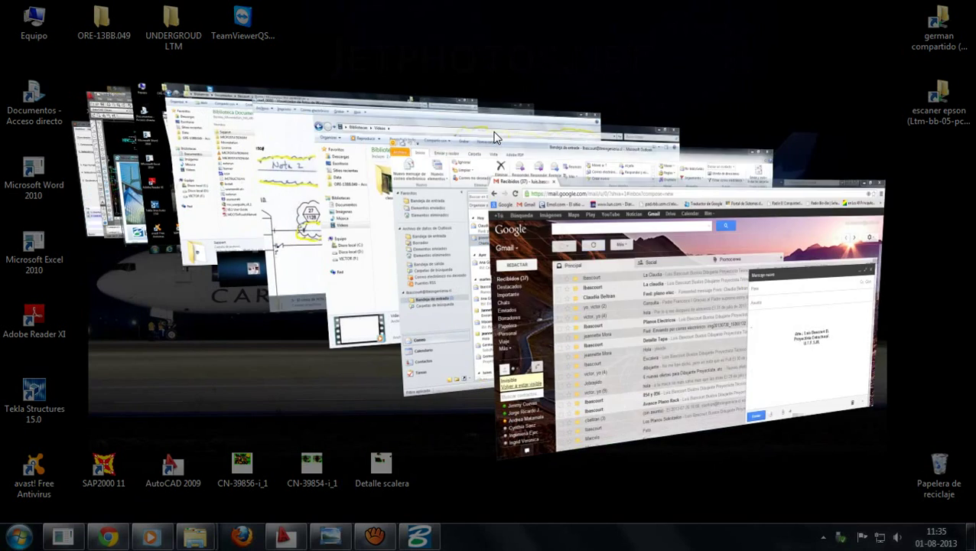
key(super+Tab)
key(super+Tab)
key(super+Tab)
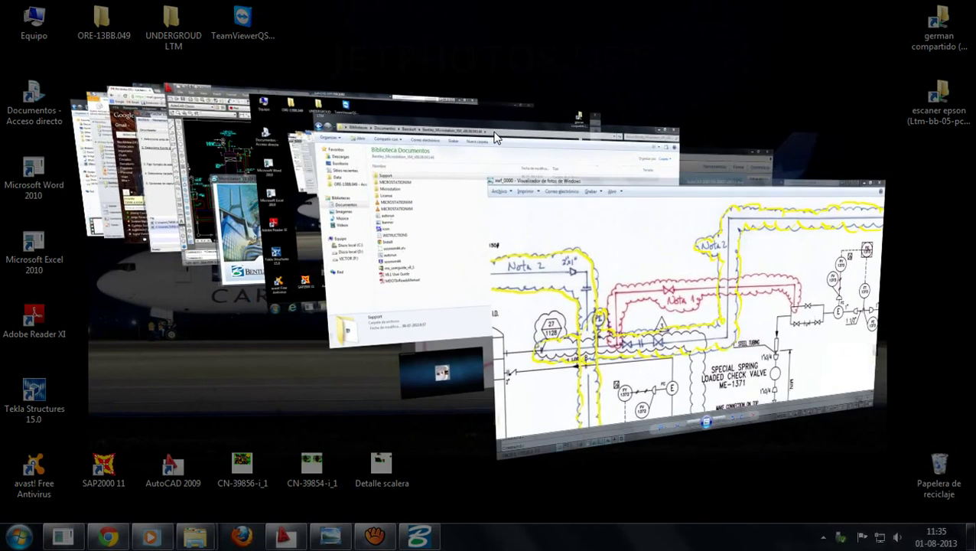
key(super+Tab)
key(super+Tab)
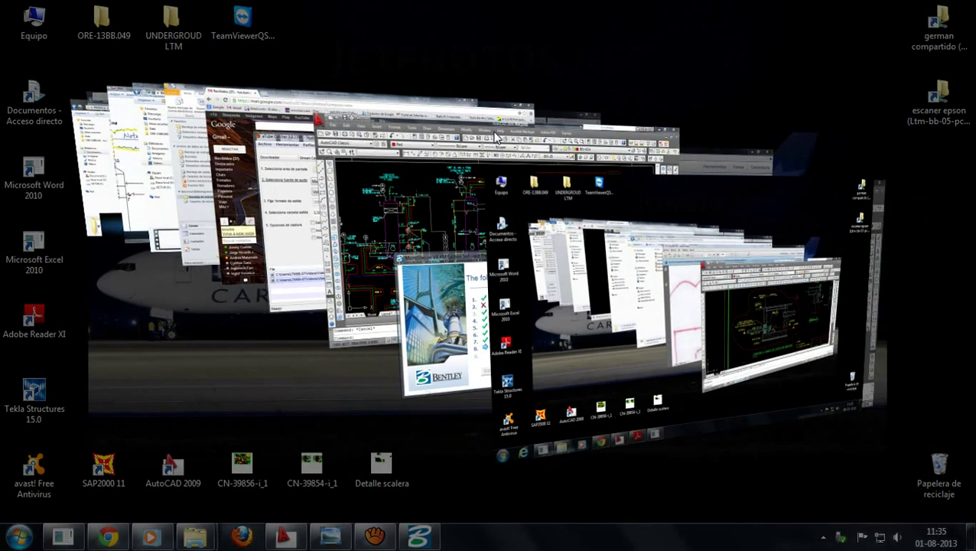
key(super+Tab)
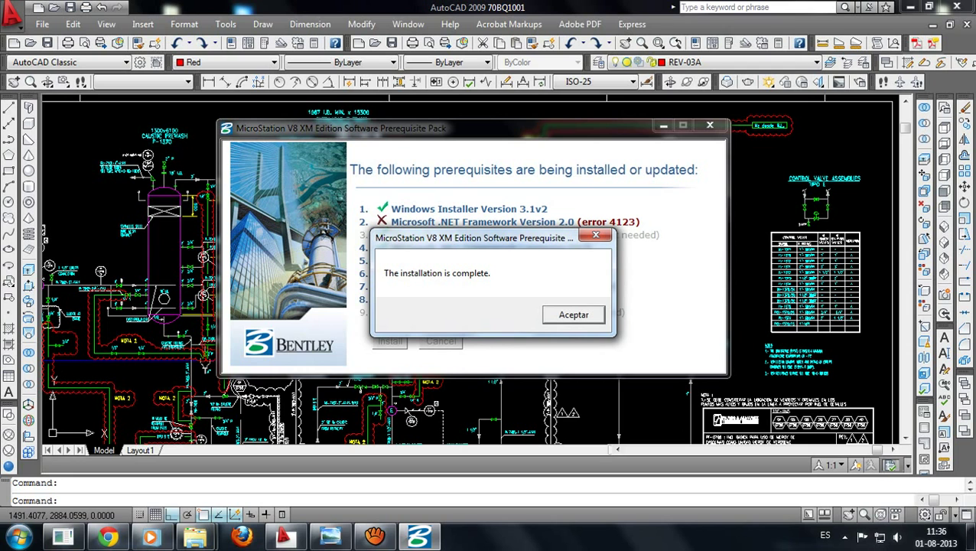
- Acknowledge the prerequisite completion message and start the ms08090444en MicroStation installer
click(574, 315)
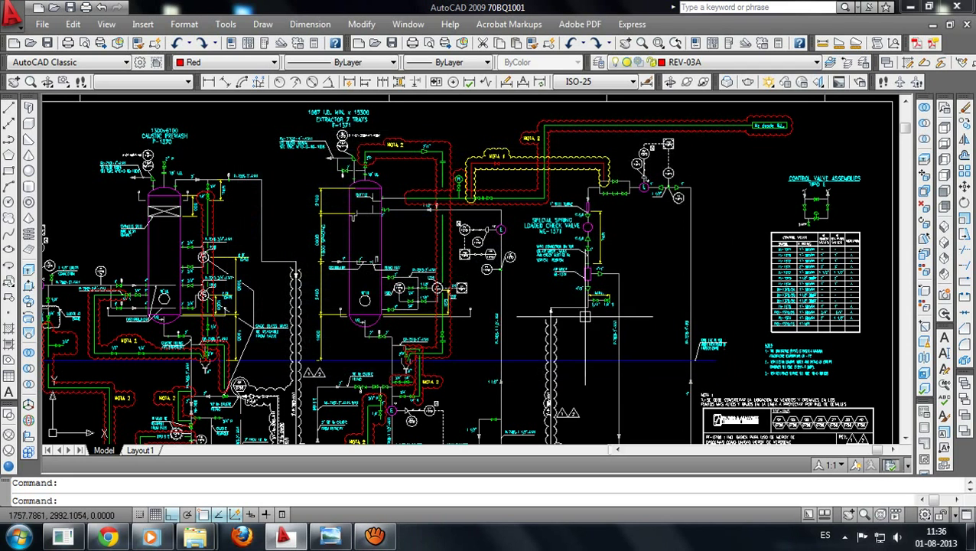
key(super+Tab)
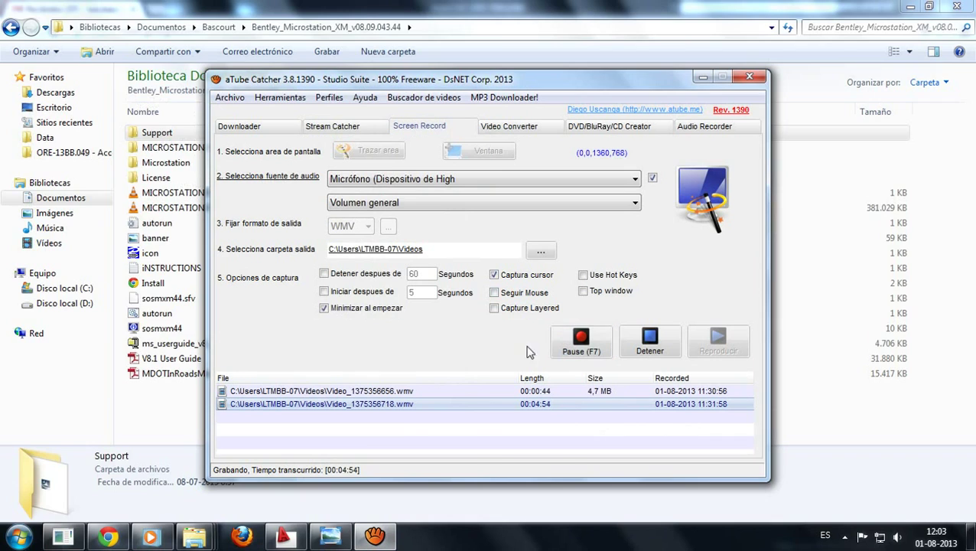
double_click(159, 168)
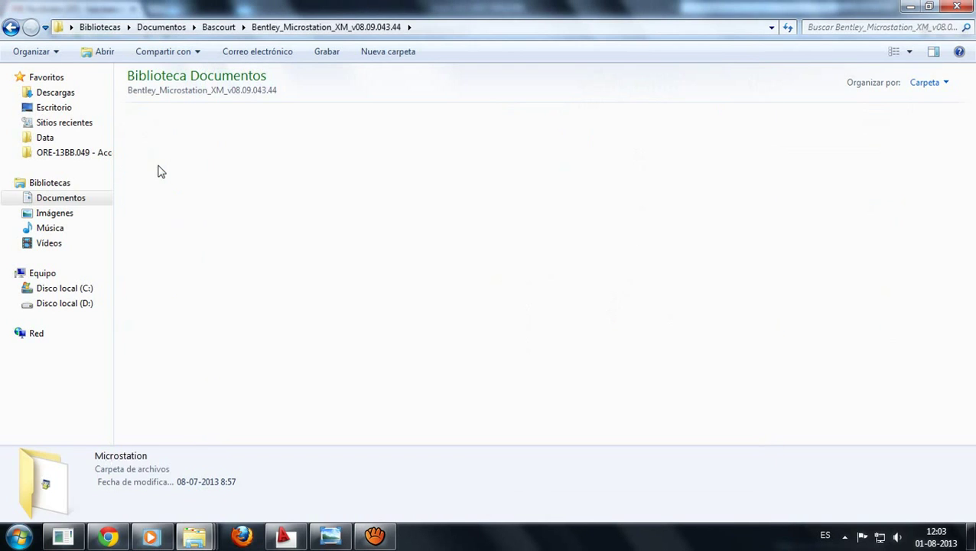
double_click(168, 136)
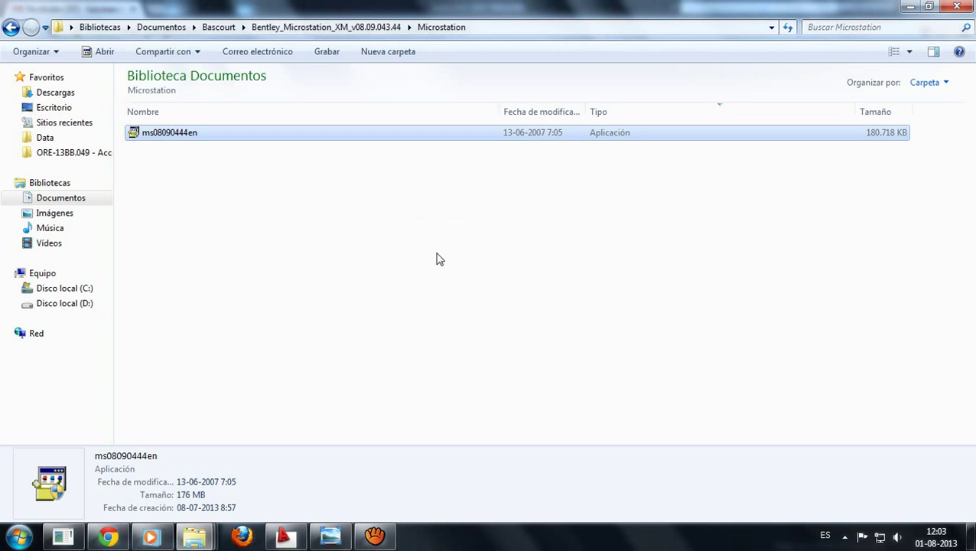
click(377, 265)
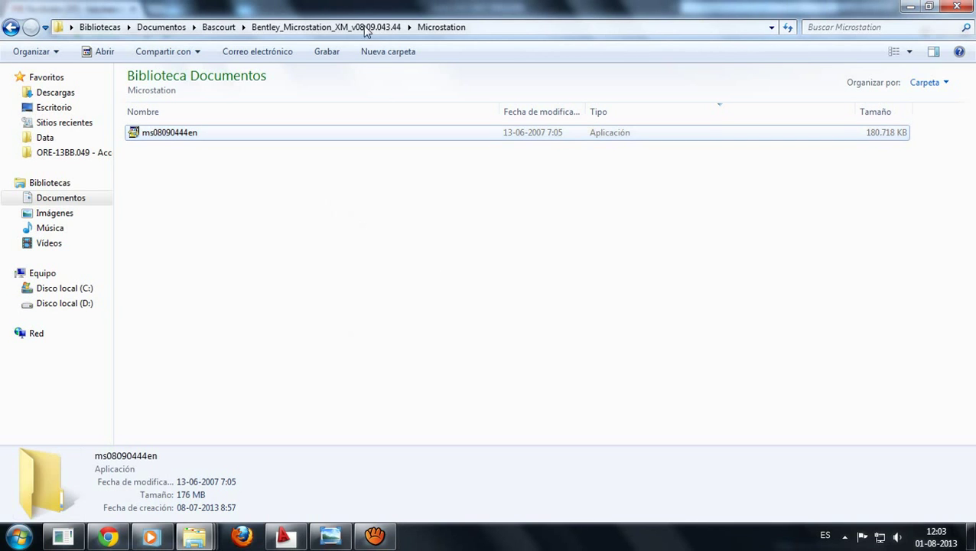
click(262, 29)
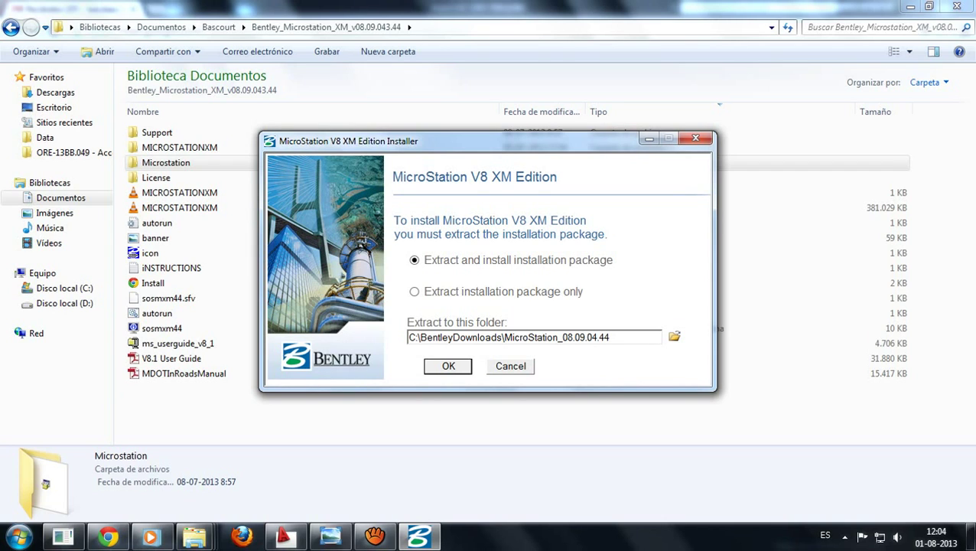
- Extract to C:\BentleyDownloads\MicroStation_08.09.04.44, accept the EULA, add a desktop shortcut, install Typical
key(Return)
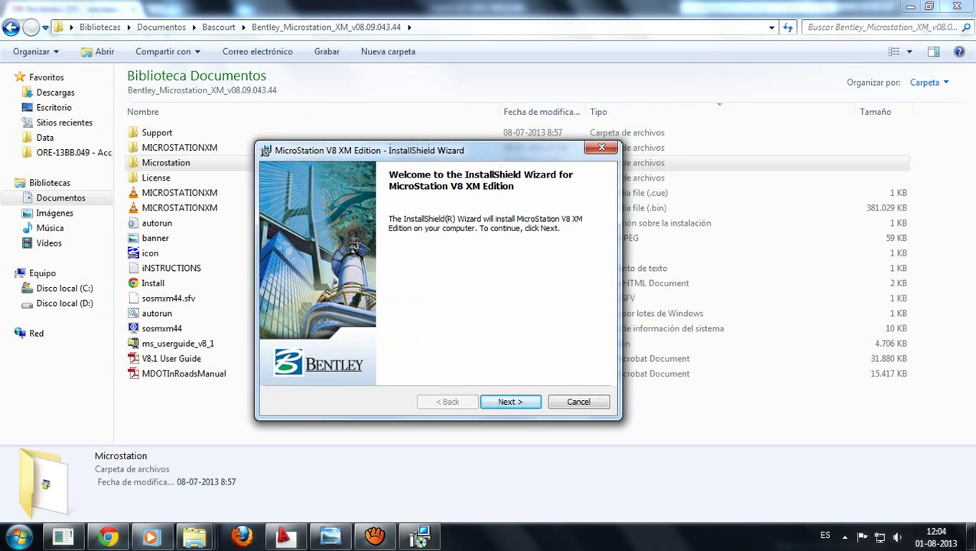
key(Return)
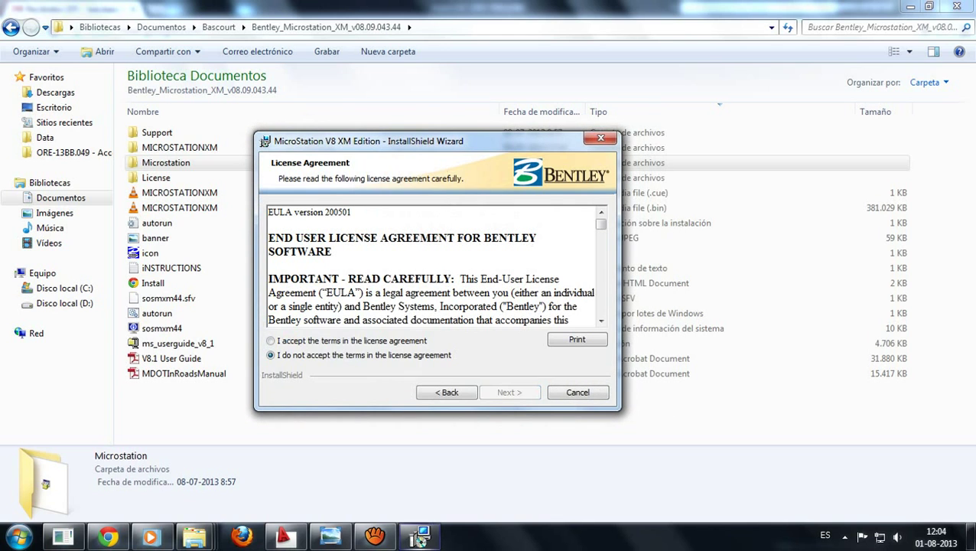
key(alt+a)
key(Return)
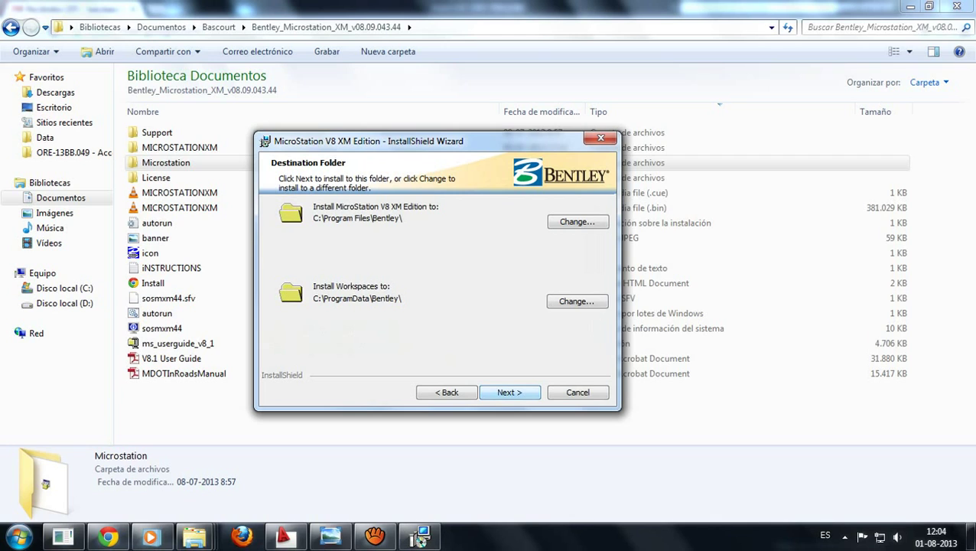
key(Return)
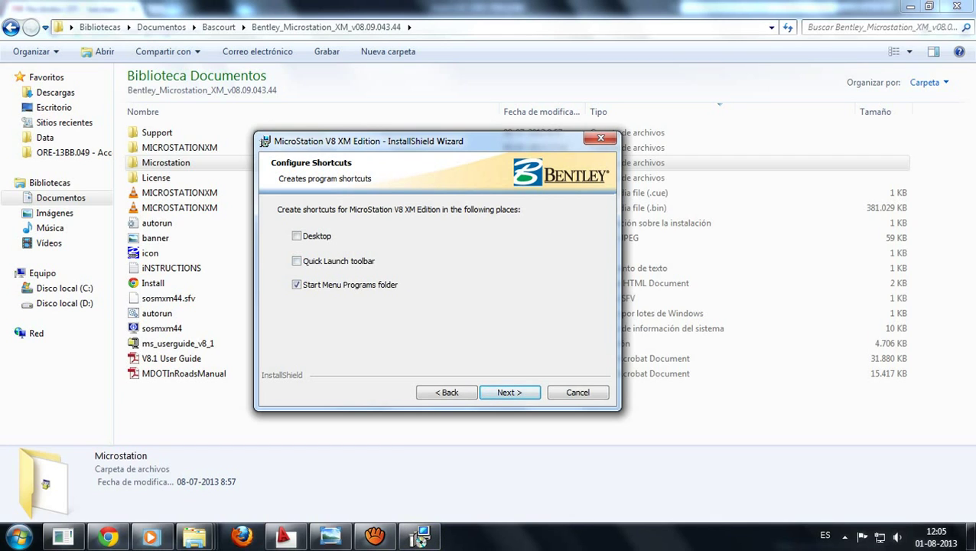
key(space)
key(Return)
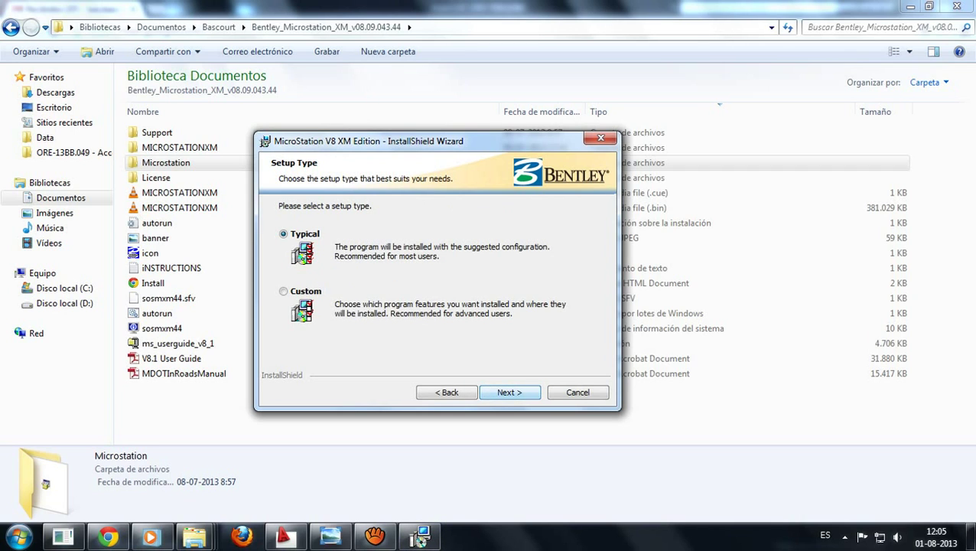
key(Return)
key(Return)
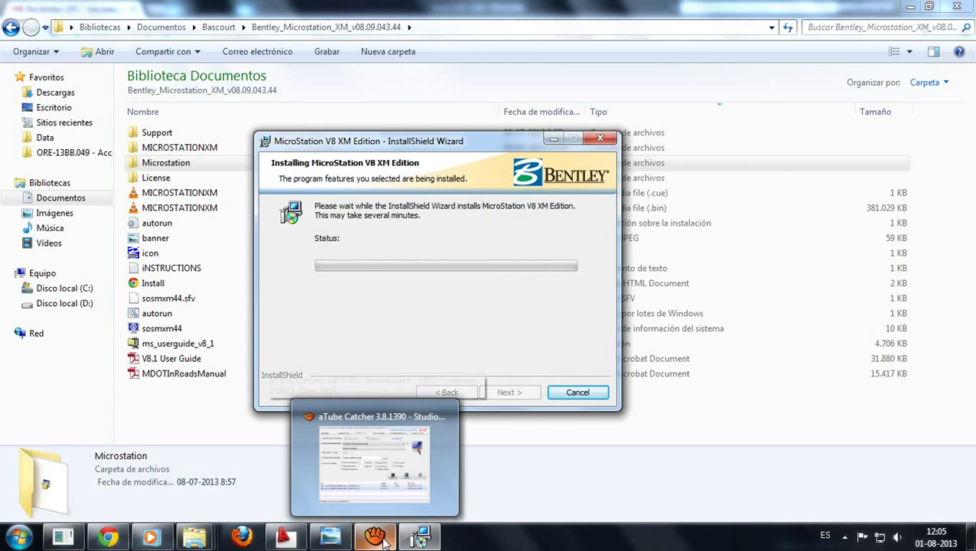
- Finish and close the MicroStation installation wizard
click(420, 536)
click(581, 340)
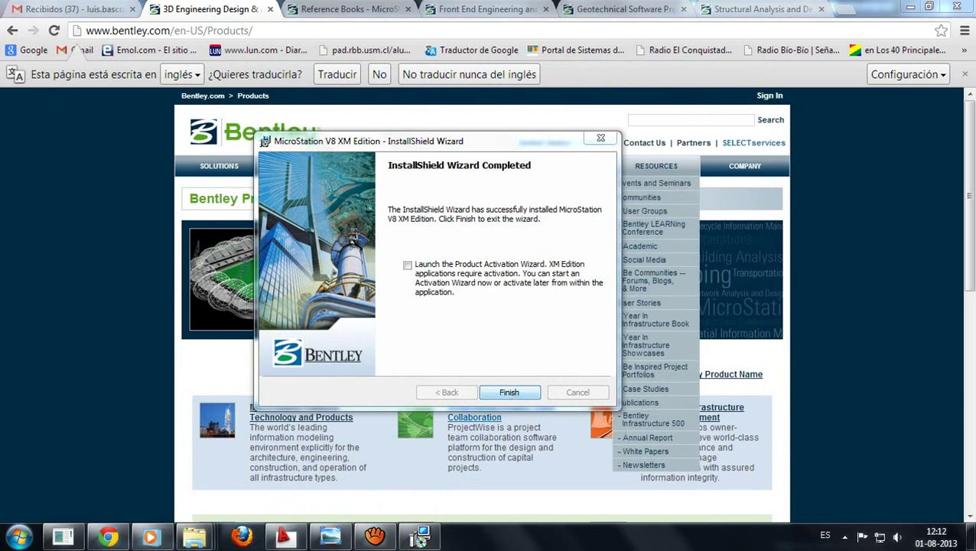
click(510, 392)
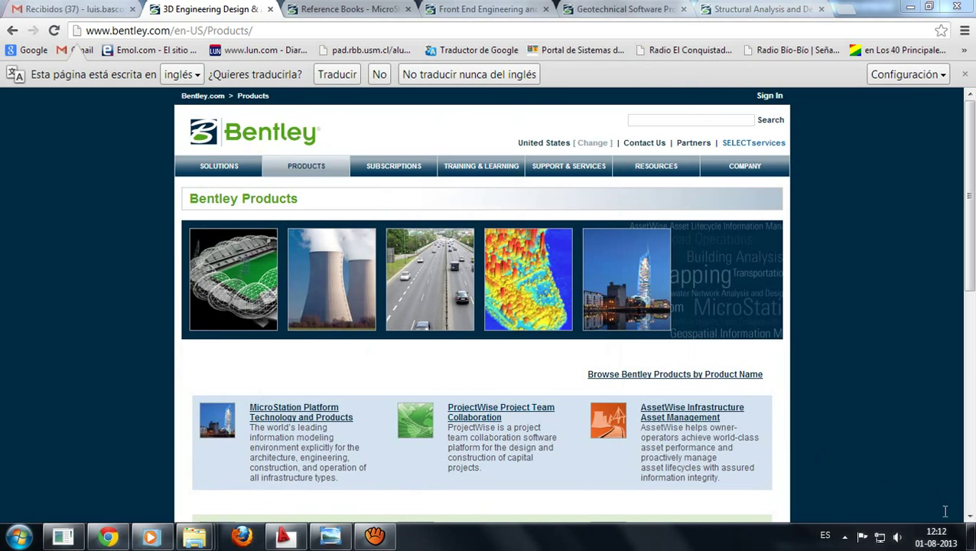
- Refresh the desktop, launch MicroStation V8 XM Edition and decline product activation
key(super+Tab)
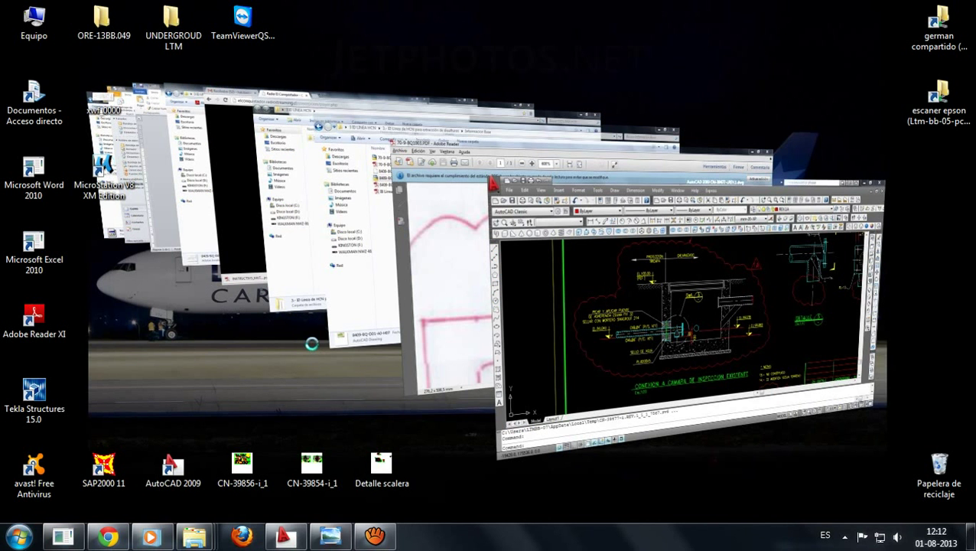
right_click(268, 96)
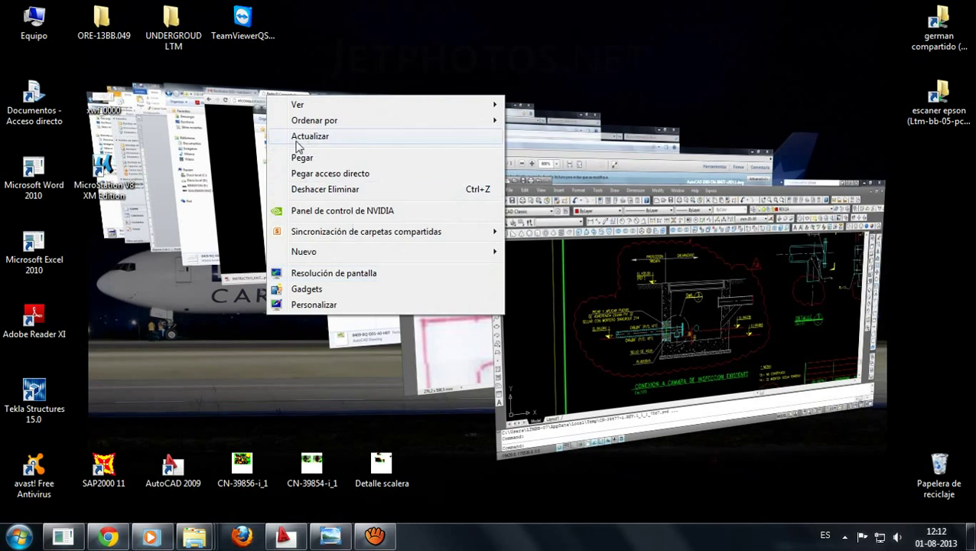
click(296, 138)
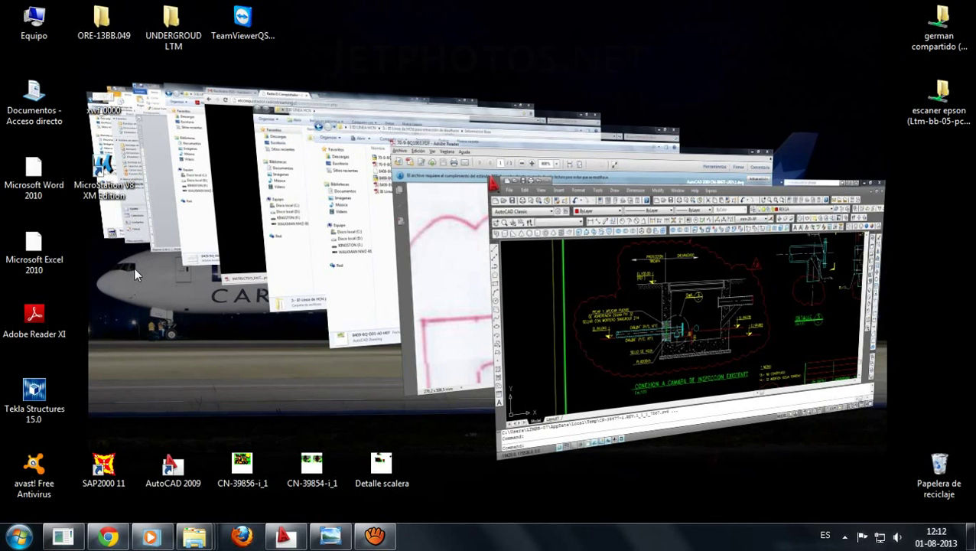
double_click(120, 194)
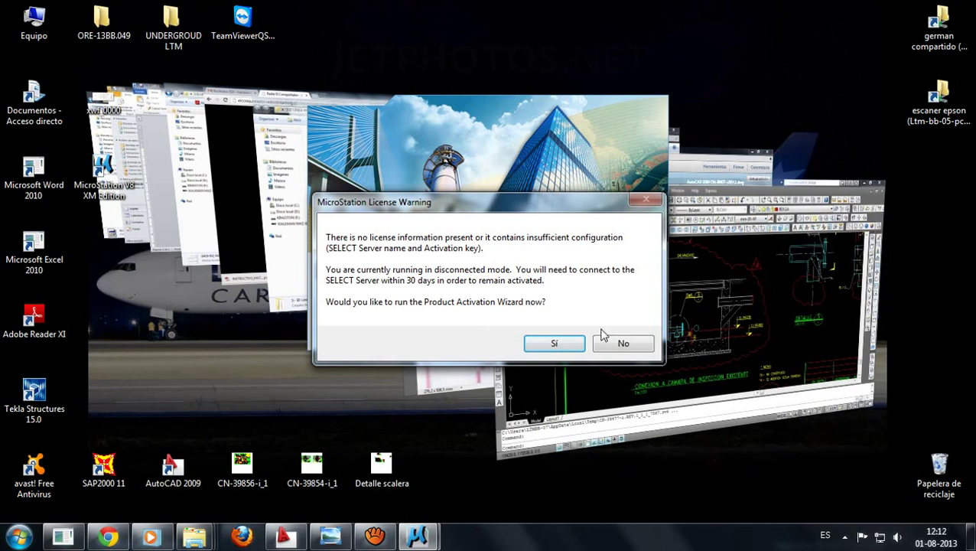
click(601, 342)
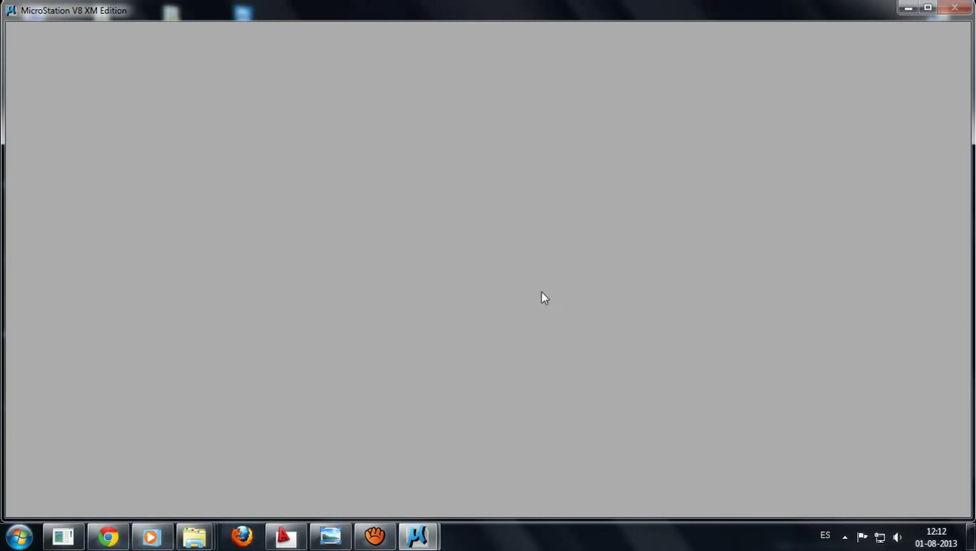
- Maximize MicroStation Manager, look over its file-type list, and cancel the dialog
click(928, 11)
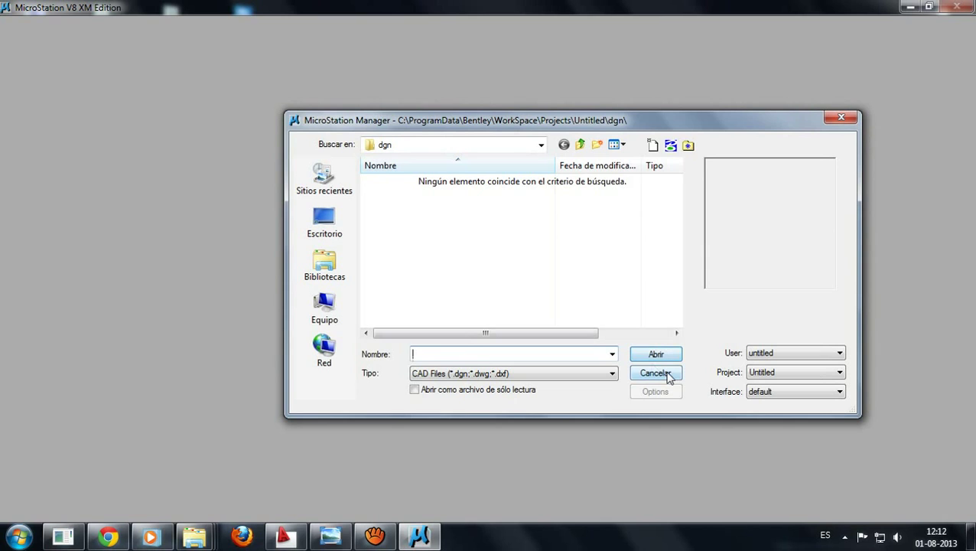
click(578, 377)
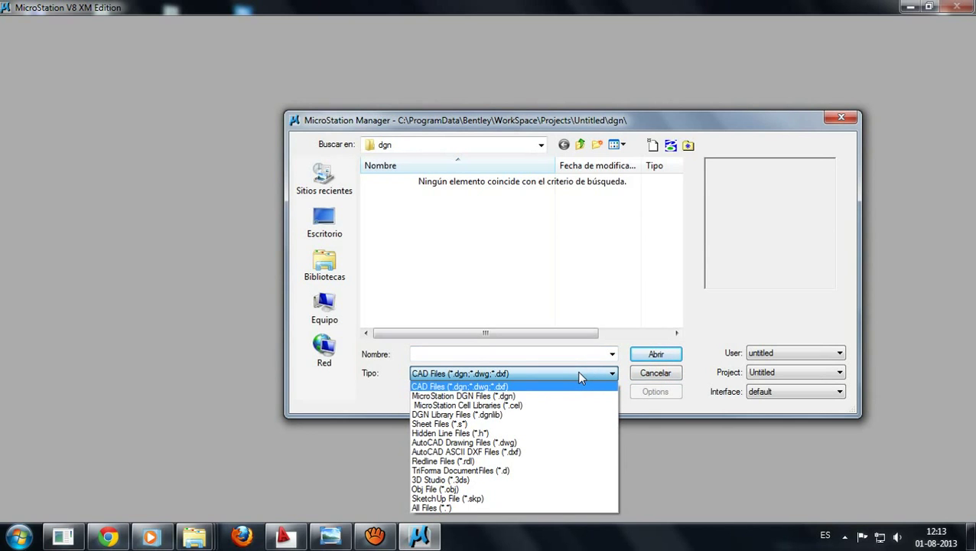
click(577, 370)
click(647, 372)
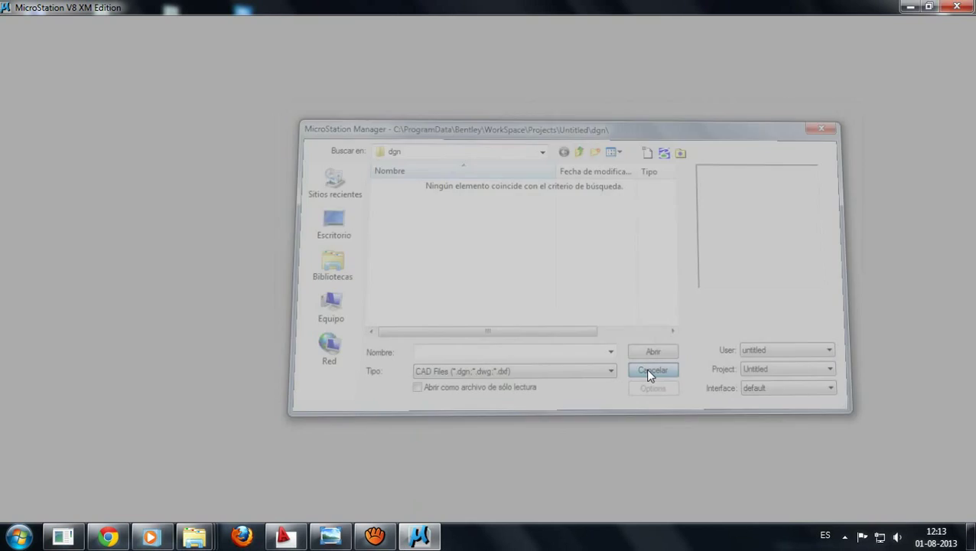
- Bring the Notepad readme forward with Flip 3D and relaunch MicroStation V8 XM from its desktop icon
key(super+Tab)
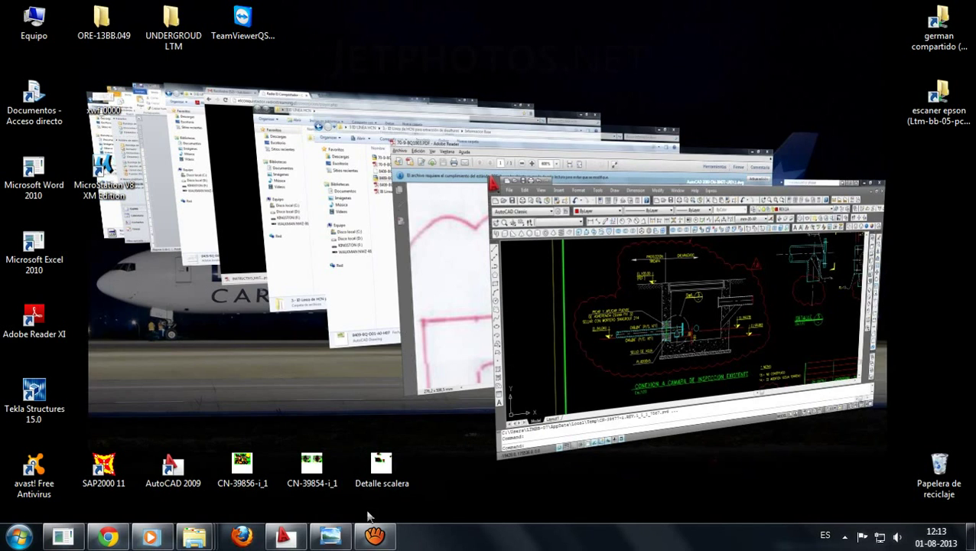
click(374, 534)
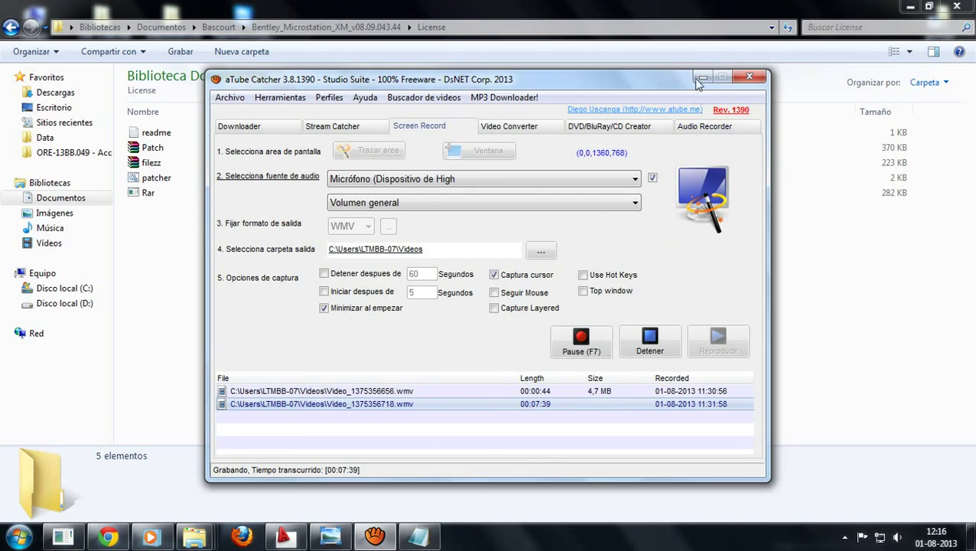
click(701, 77)
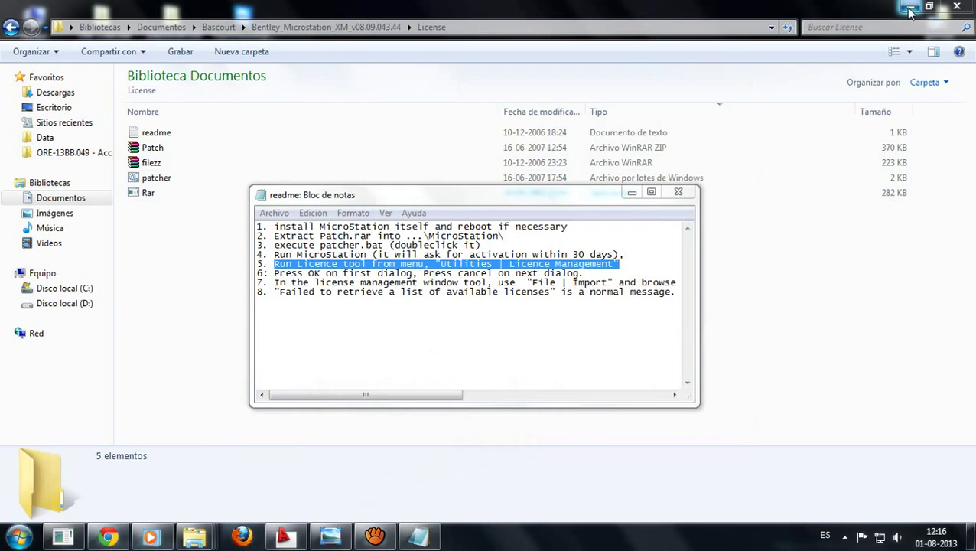
key(super+Tab)
double_click(103, 172)
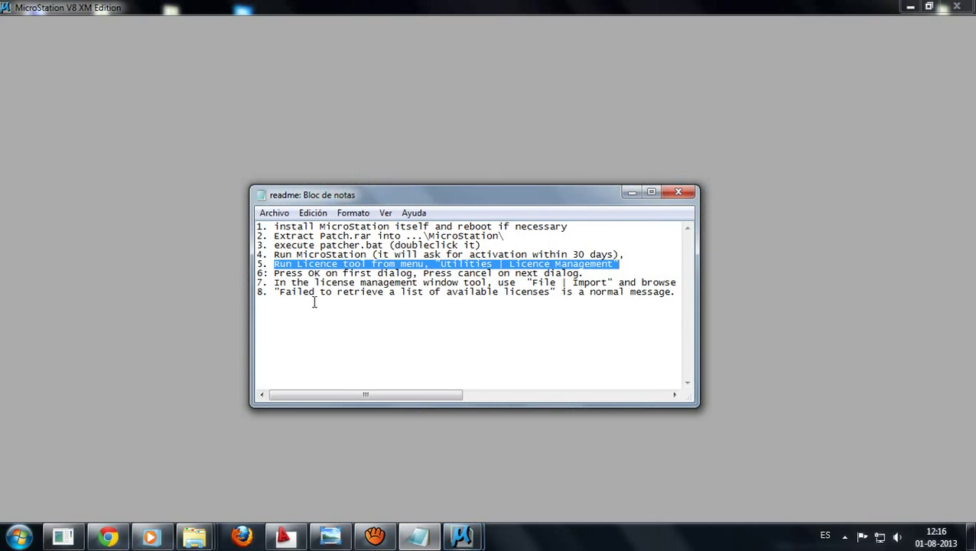
- Minimize the Notepad readme and keep CAD Files as the file type in MicroStation Manager
click(631, 192)
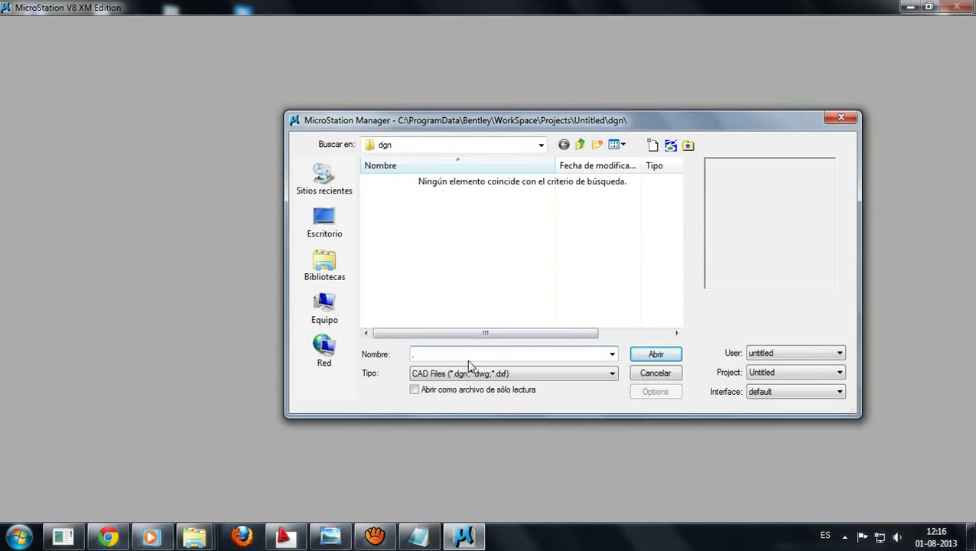
click(563, 373)
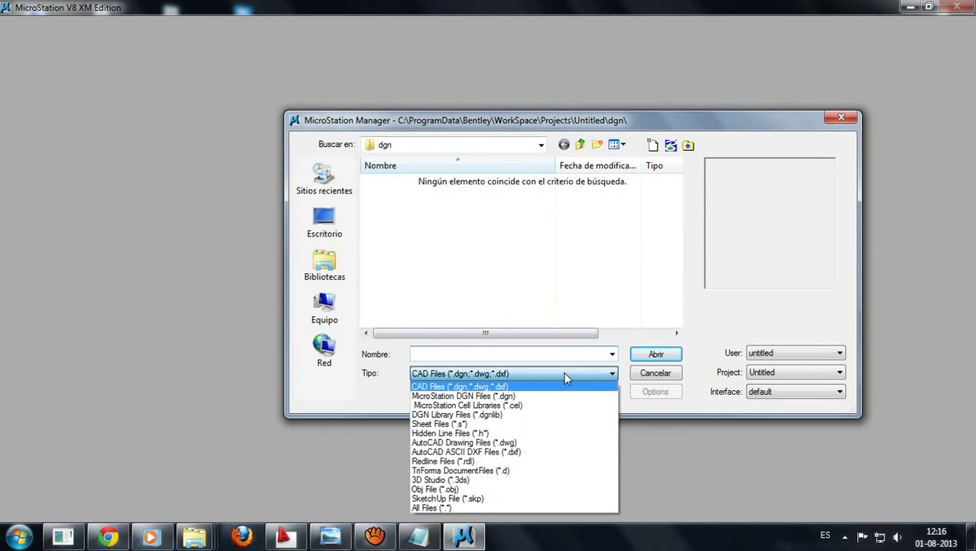
click(504, 389)
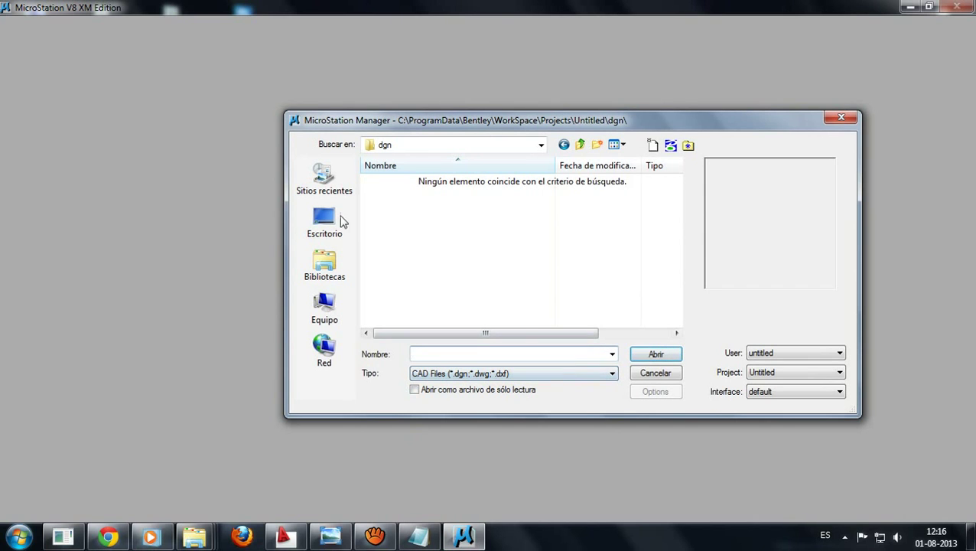
- Browse Bibliotecas > Documentos and open the CN-39734-J drawing
click(332, 265)
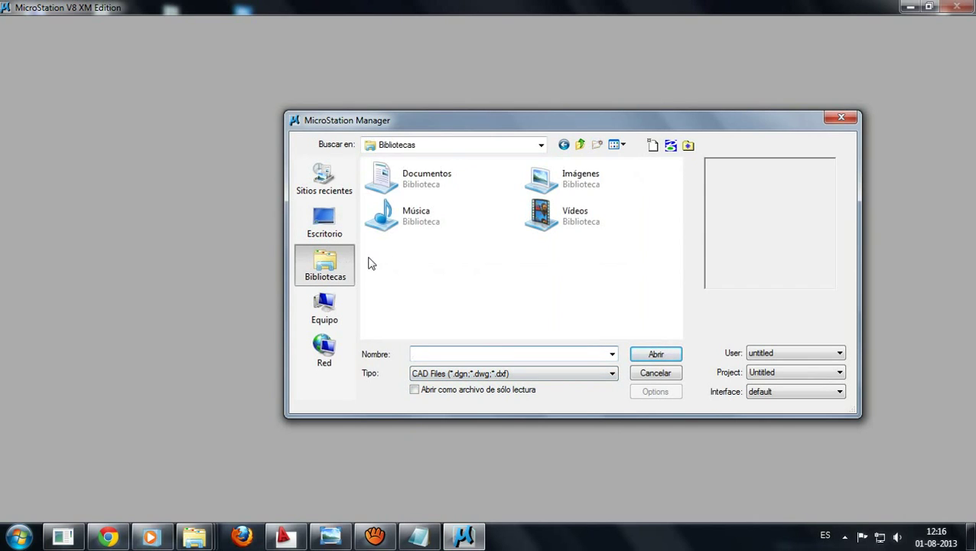
double_click(400, 186)
click(401, 276)
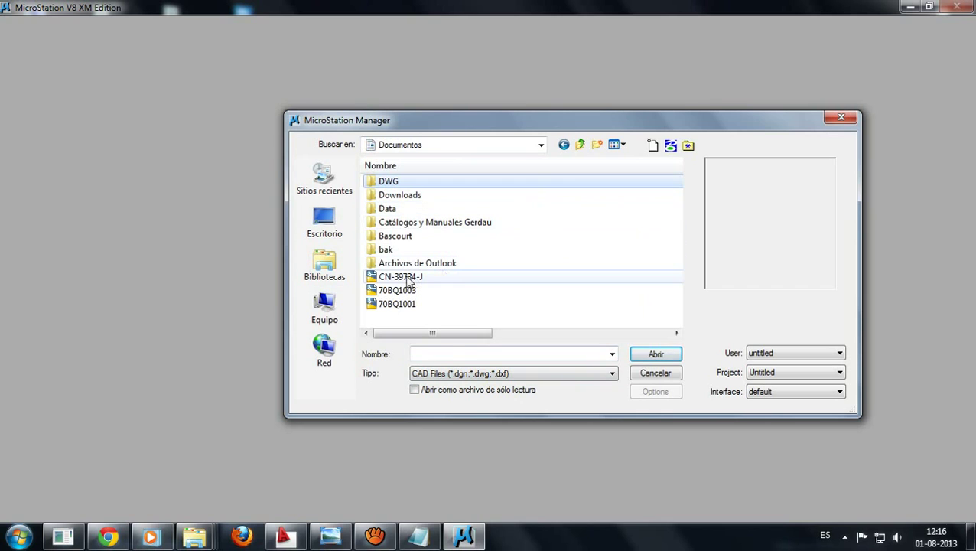
click(405, 292)
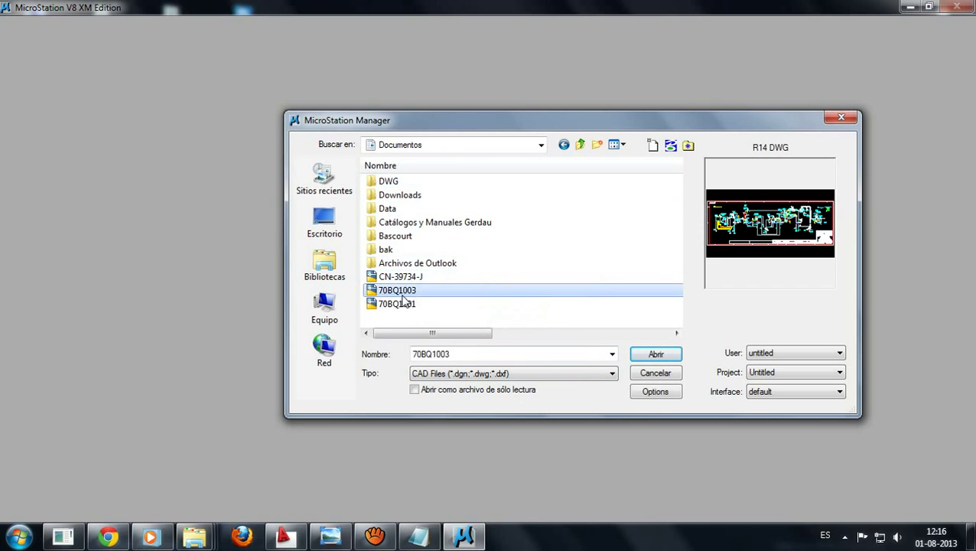
click(410, 282)
double_click(414, 282)
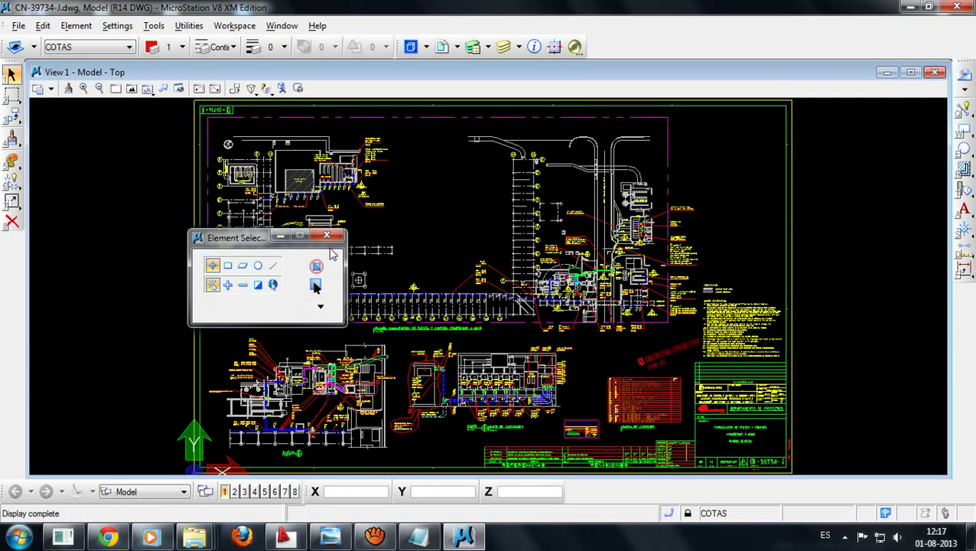
- Maximize View 1 and dock the Element Selection palette along the left edge of the drawing
double_click(516, 75)
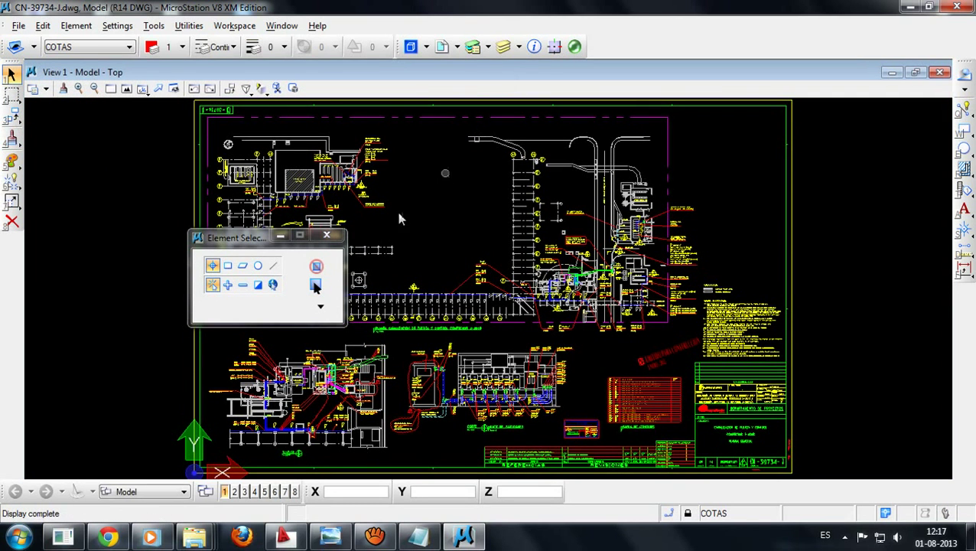
mouse_move(253, 239)
mouse_down()
mouse_move(6, 306)
mouse_move(114, 303)
mouse_up()
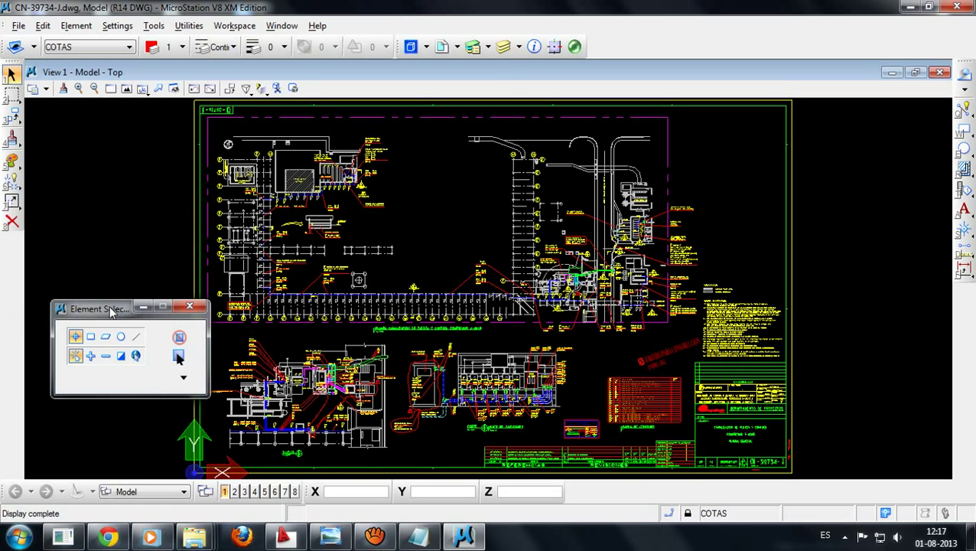
middle_drag(464, 340, 537, 340)
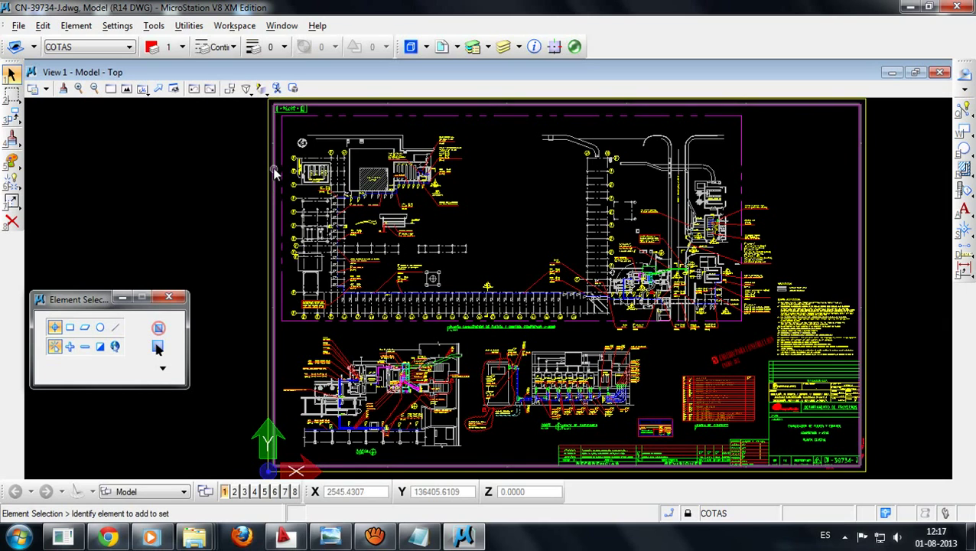
key(Home)
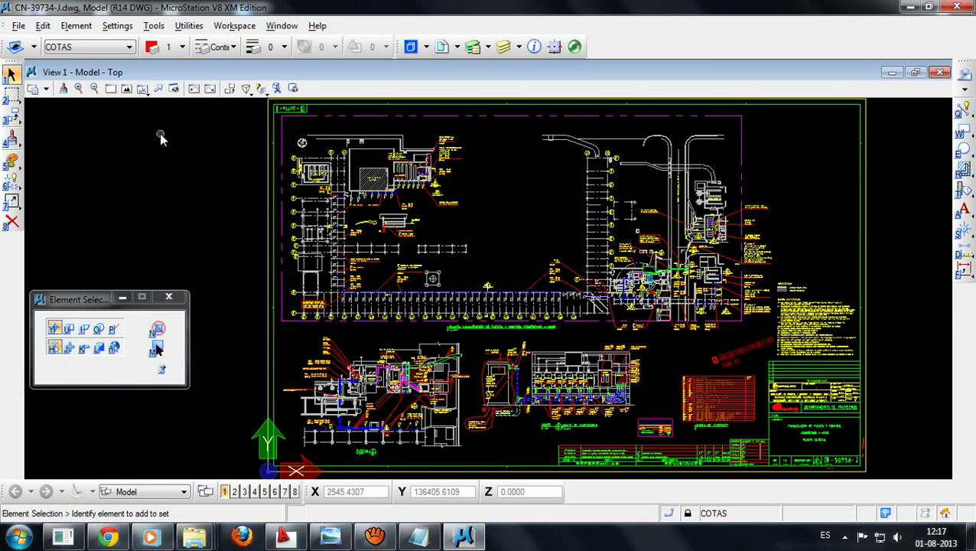
click(19, 26)
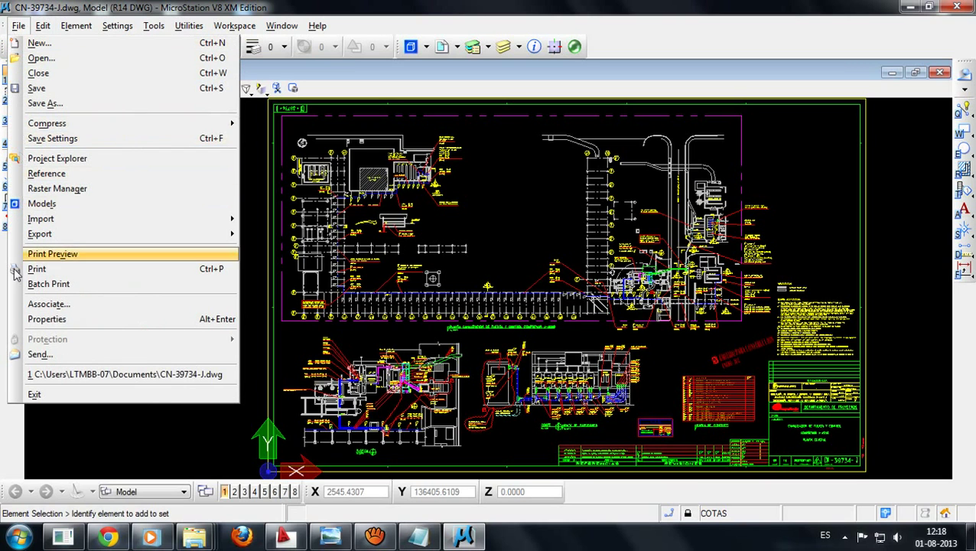
- Run Utilities > License Management, continue into evaluation mode, then close the activation wizard
click(374, 536)
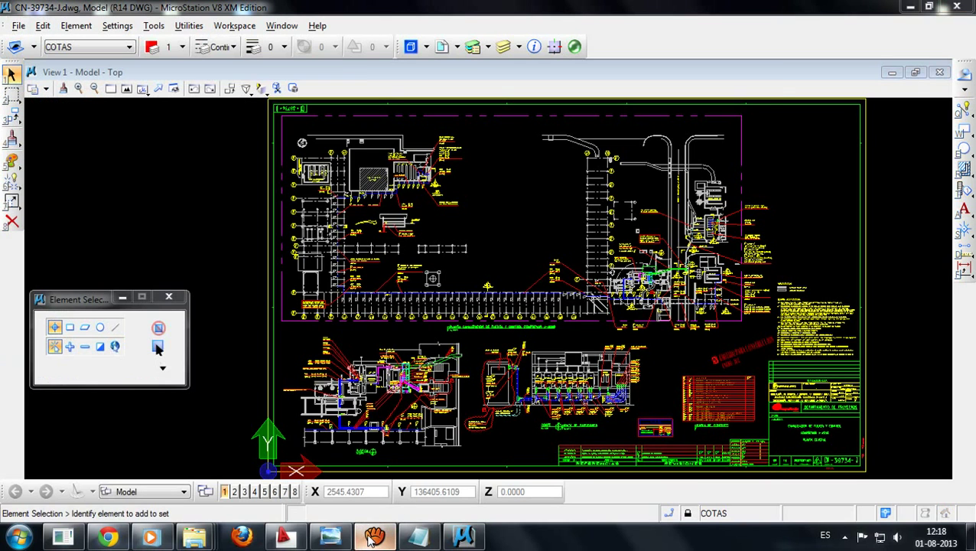
click(189, 25)
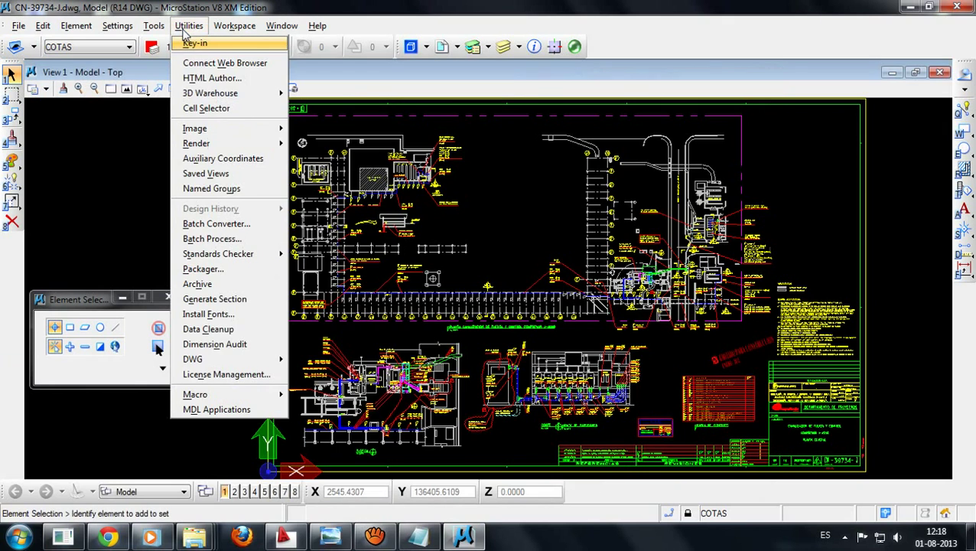
click(222, 381)
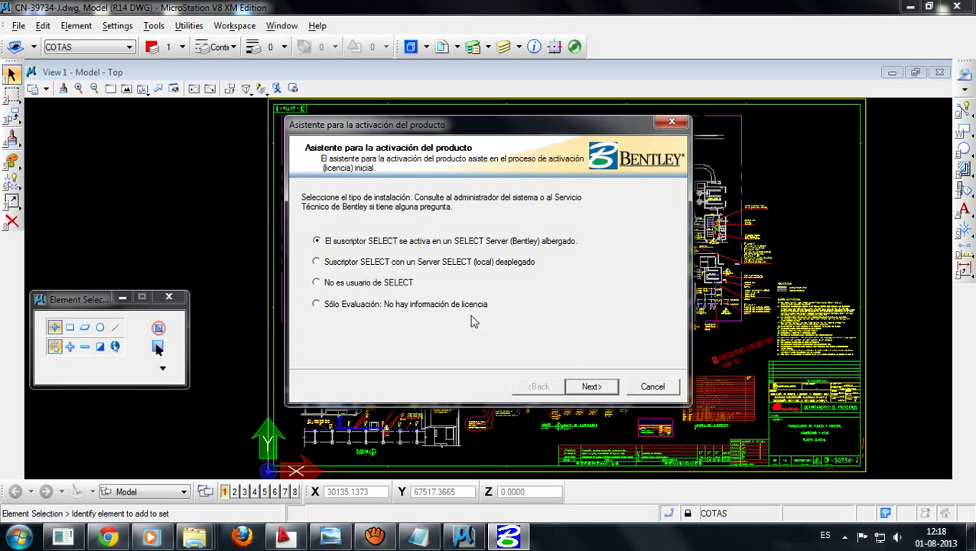
click(580, 389)
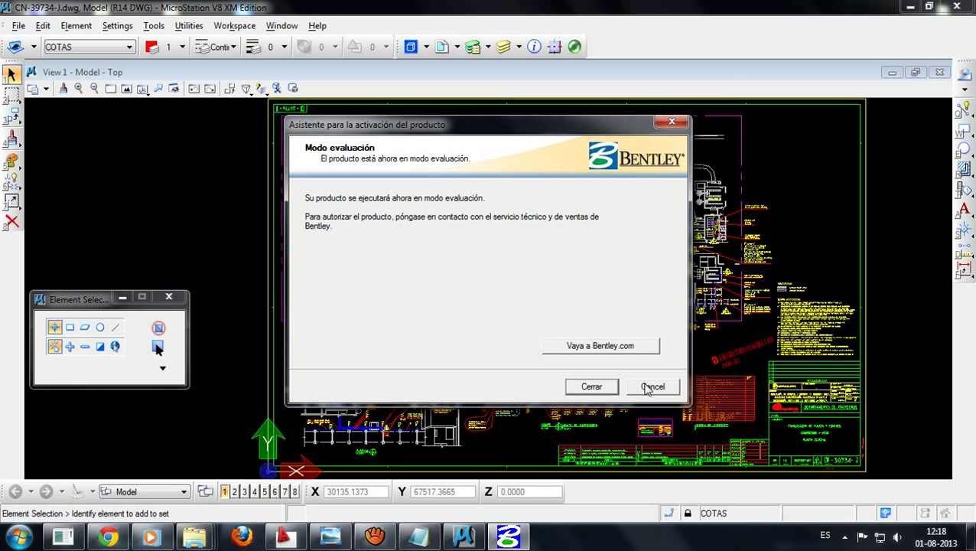
click(649, 387)
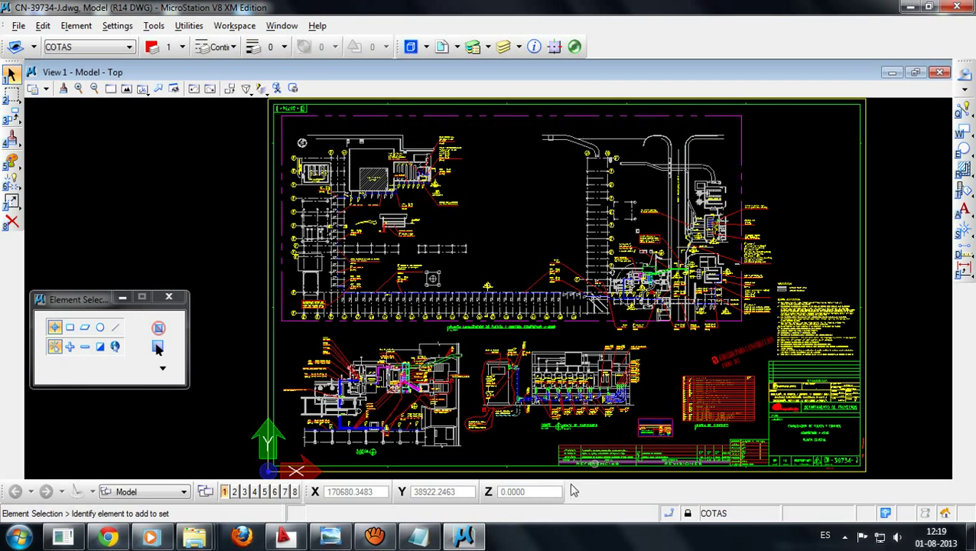
mouse_move(463, 537)
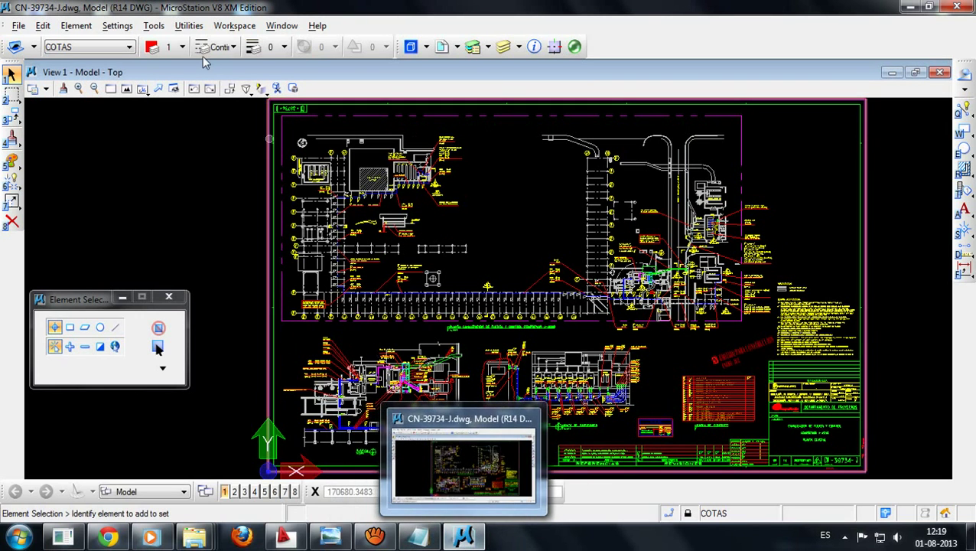
- Reopen License Management, cancel at the SELECT Server page, and select patcher in the License folder
click(154, 25)
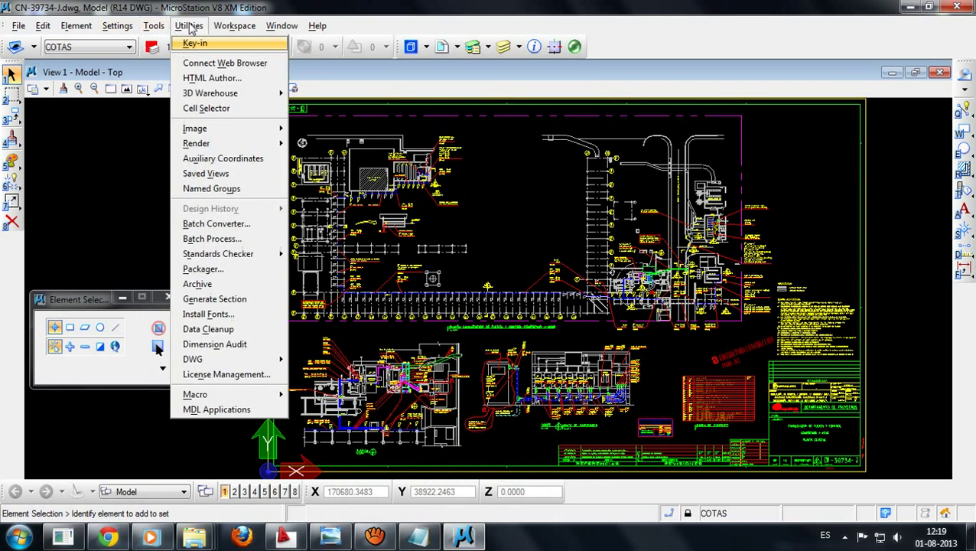
click(239, 375)
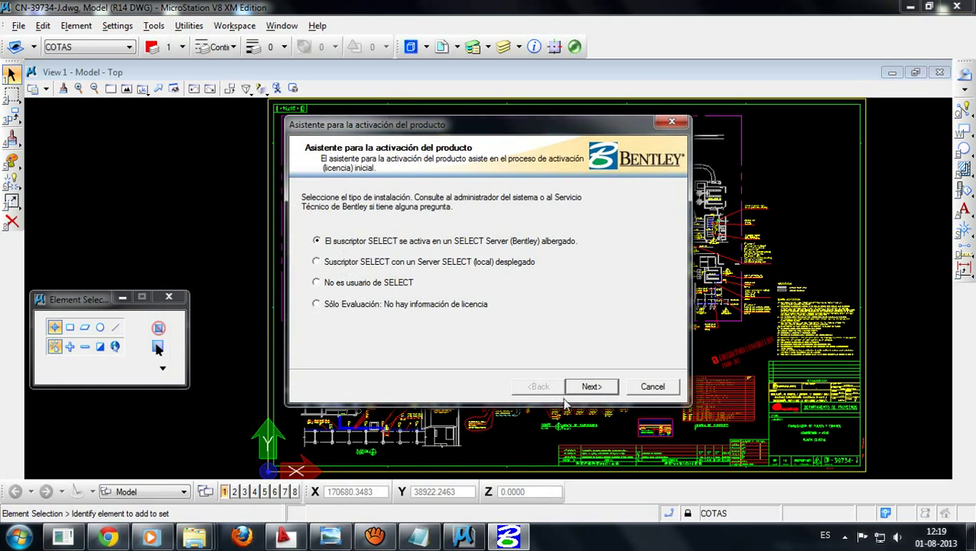
click(589, 390)
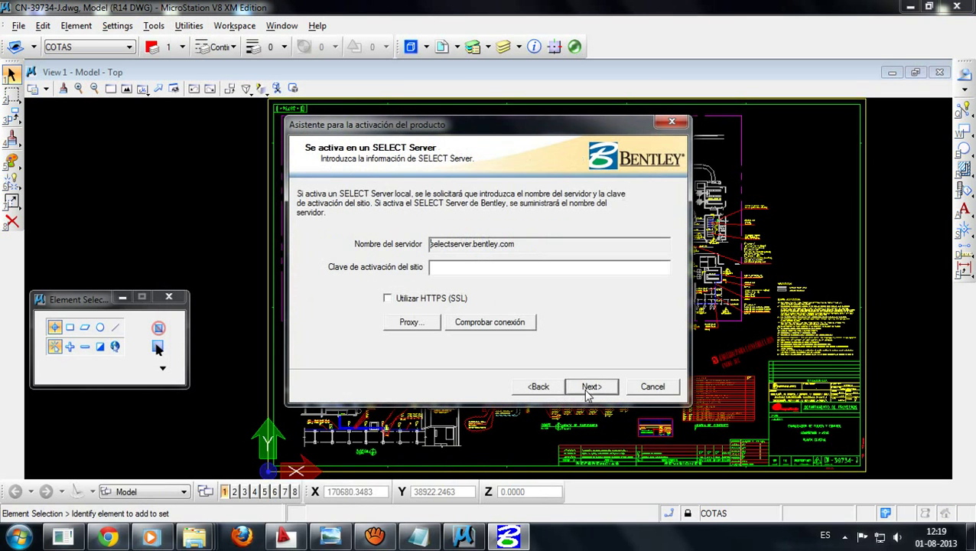
click(651, 386)
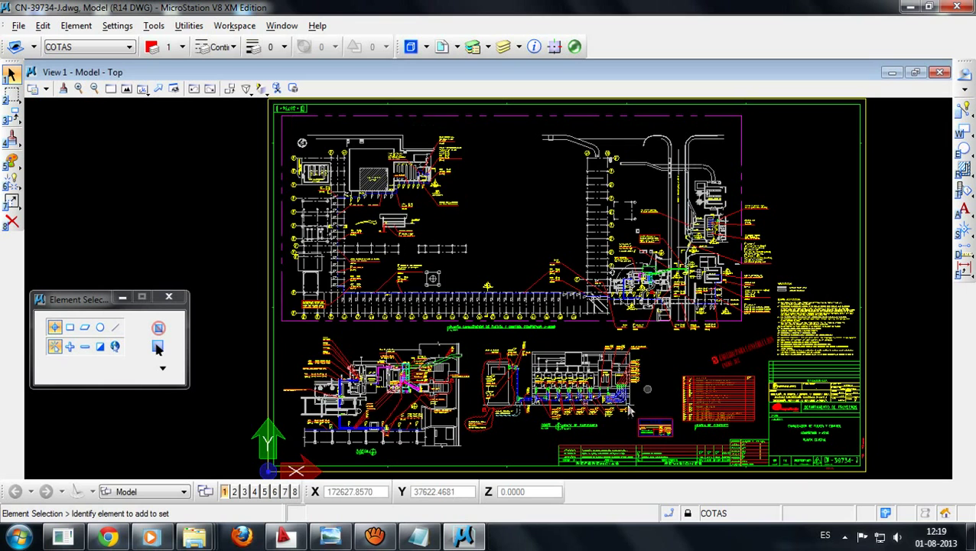
click(375, 535)
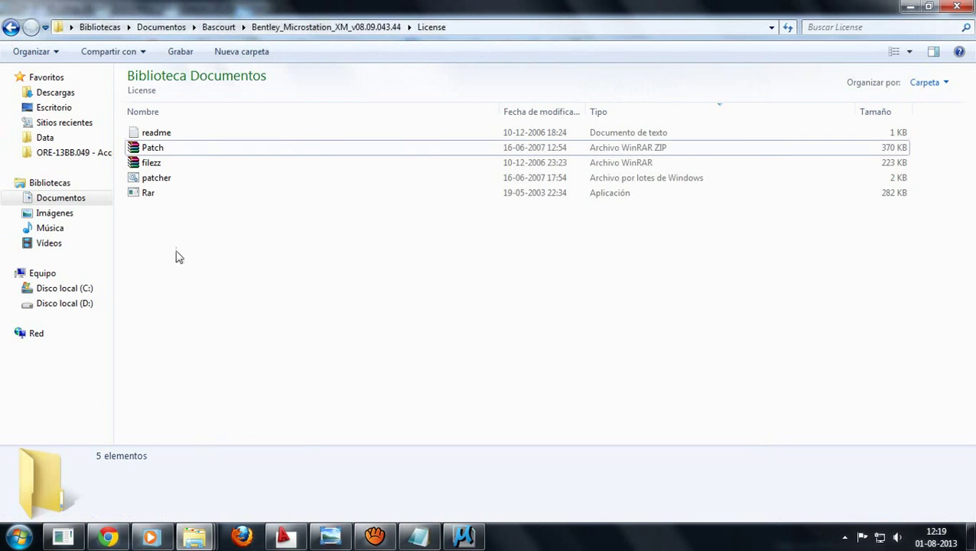
click(170, 182)
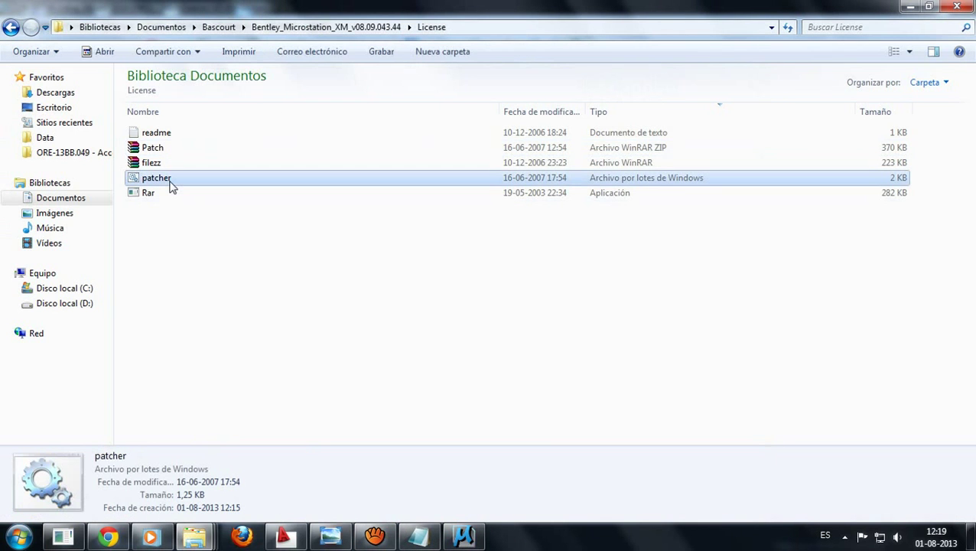
- Run patcher.bat to generate LicenseTool, Bentley.liclib.dll and a license XML, then select LicenseTool
double_click(171, 184)
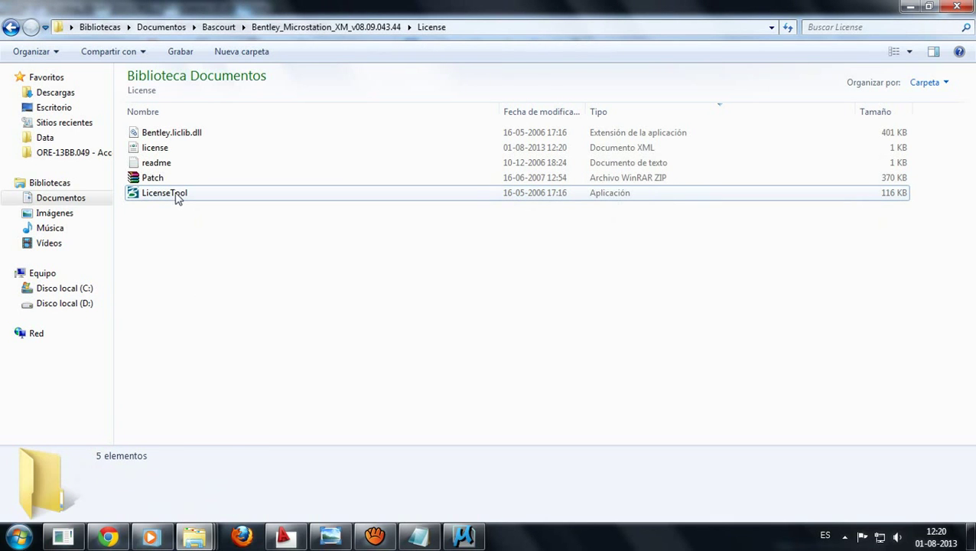
click(176, 197)
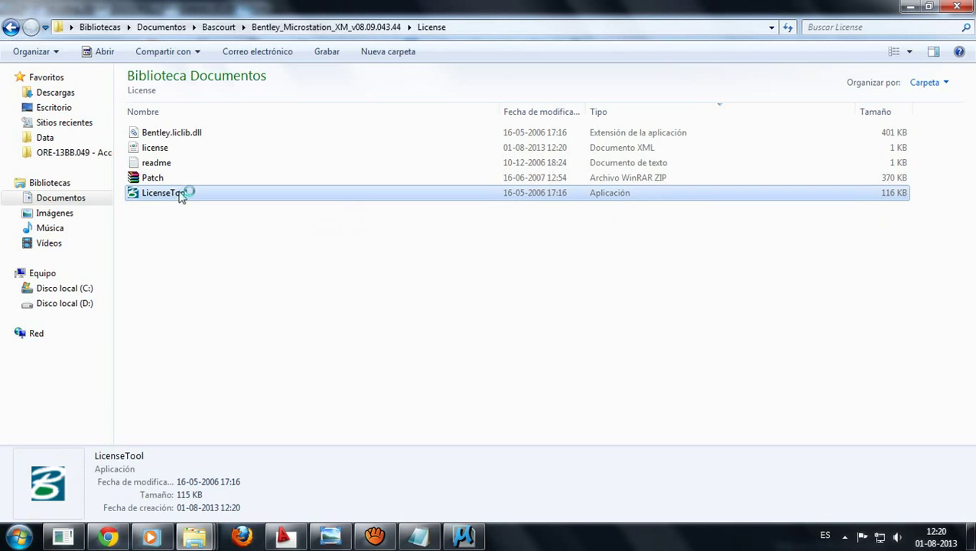